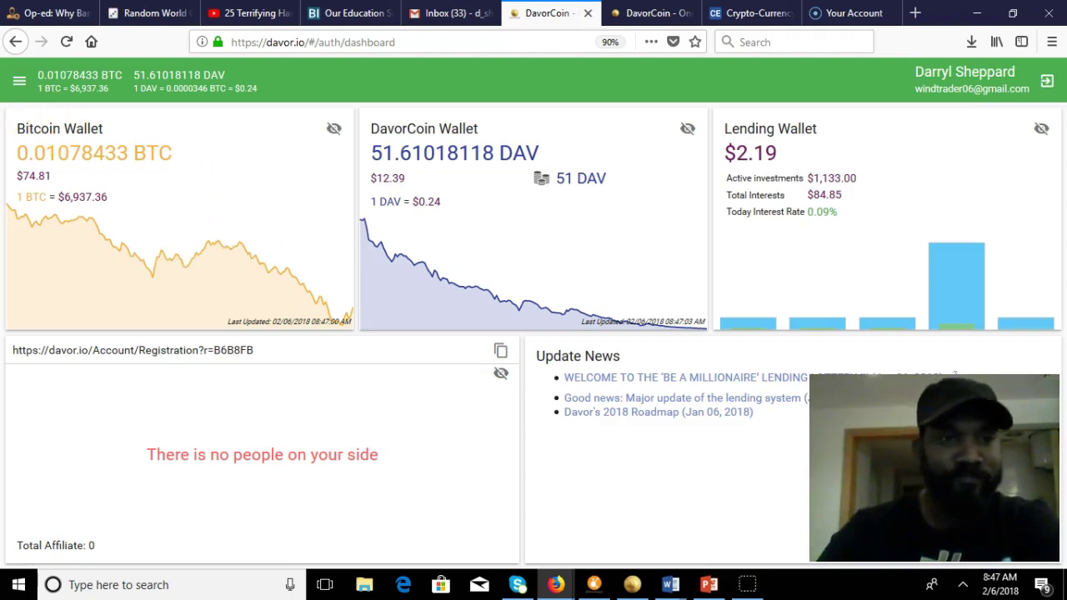
Open the navigation drawer from the hamburger icon on the DavorCoin dashboard
left_click(19, 86)
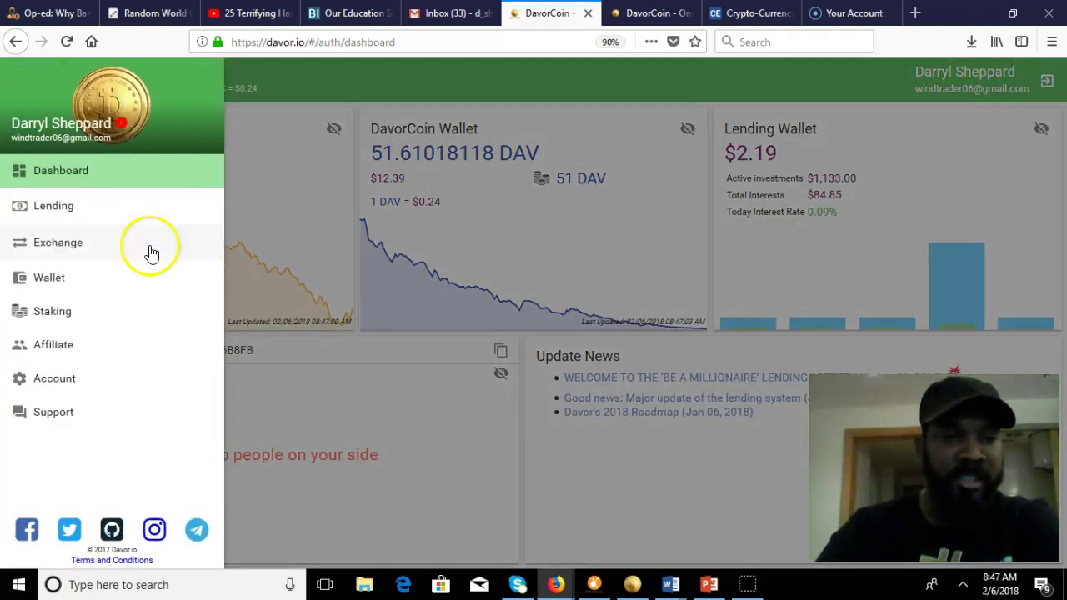
On the Exchange page, buy 307.35532597 DAV with the entire 0.01078433 BTC balance
left_click(95, 239)
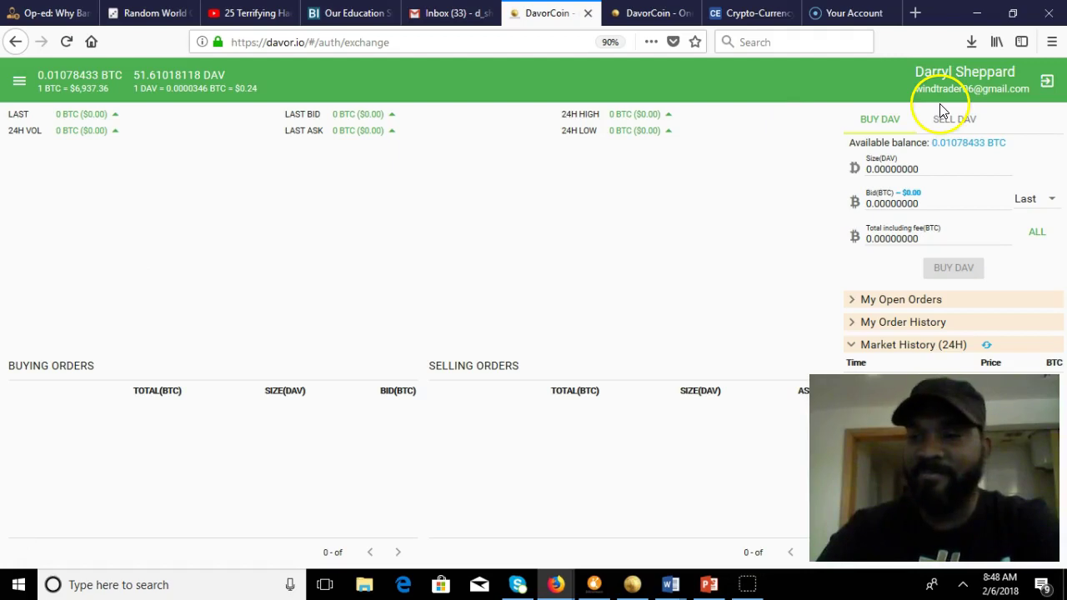
left_click(1023, 233)
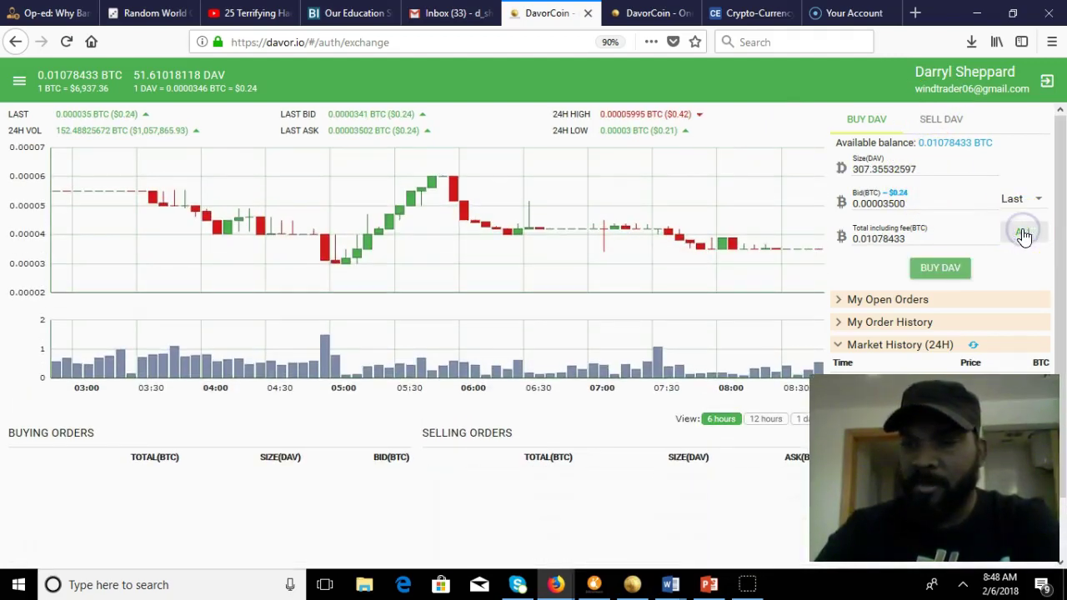
left_click(953, 268)
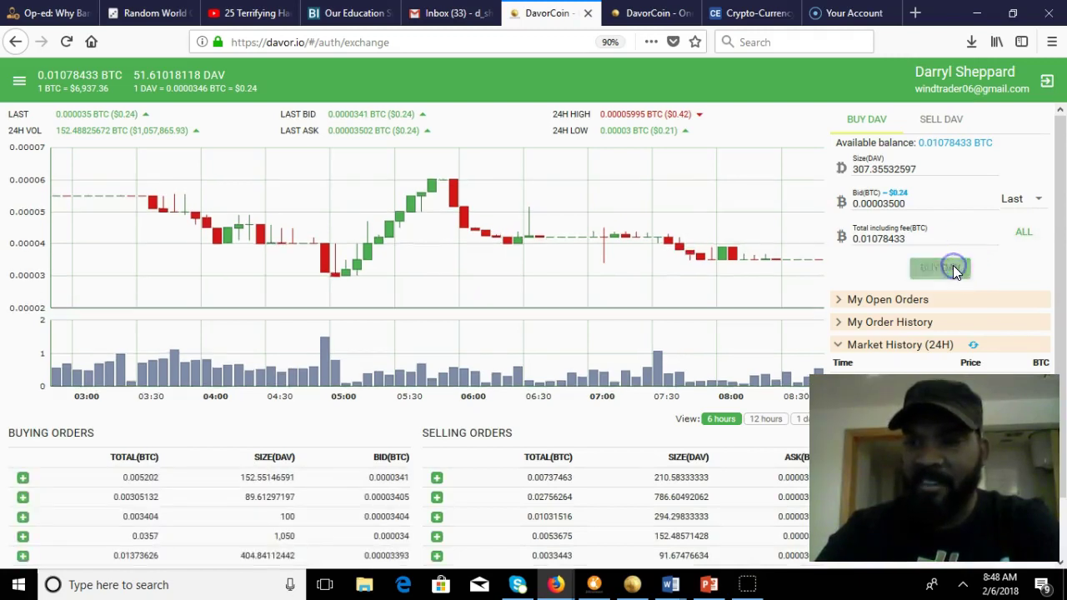
left_click(1006, 273)
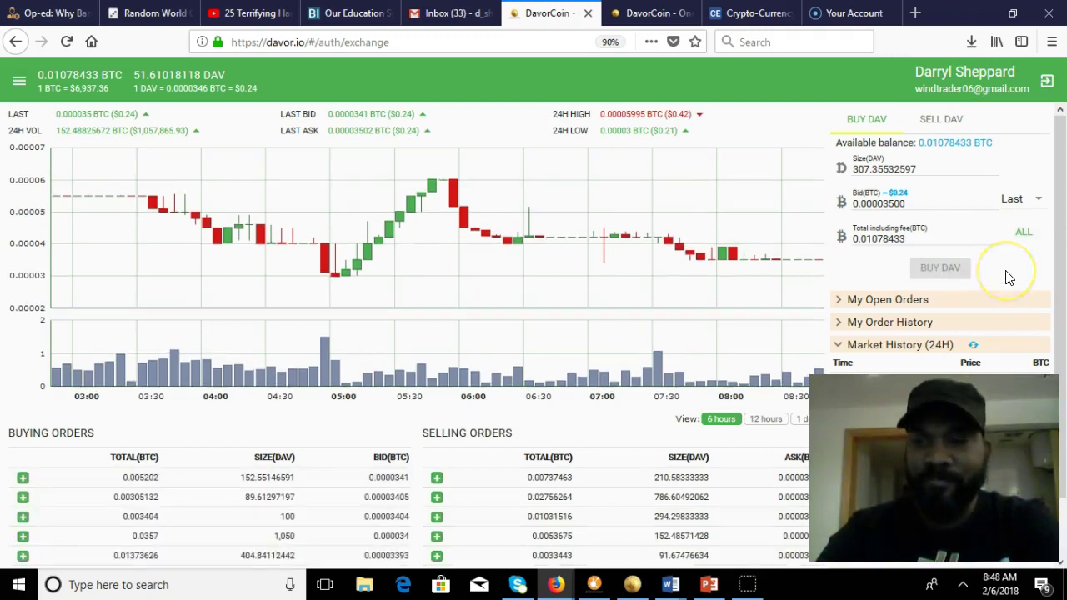
left_click(976, 244)
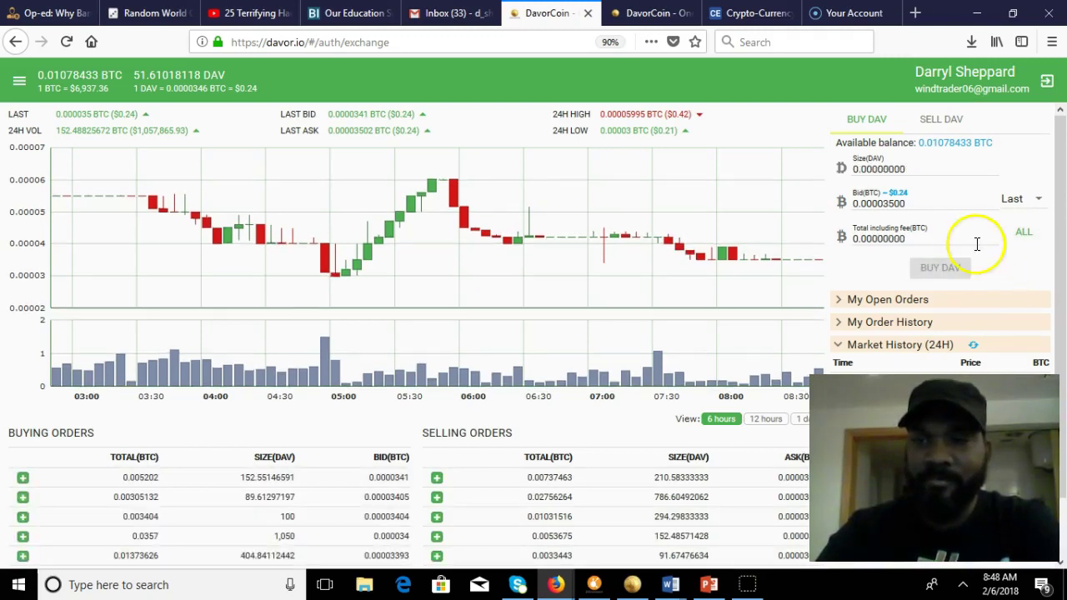
left_click(994, 266)
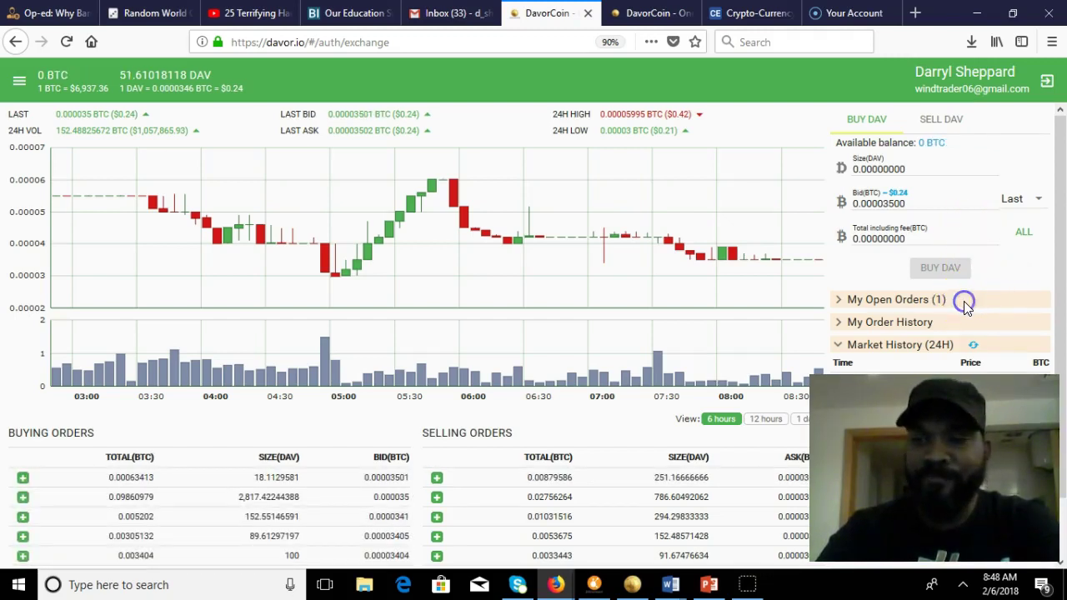
Expand My Open Orders to confirm the pending buy order for about 307 DAV
left_click(964, 302)
left_click(992, 278)
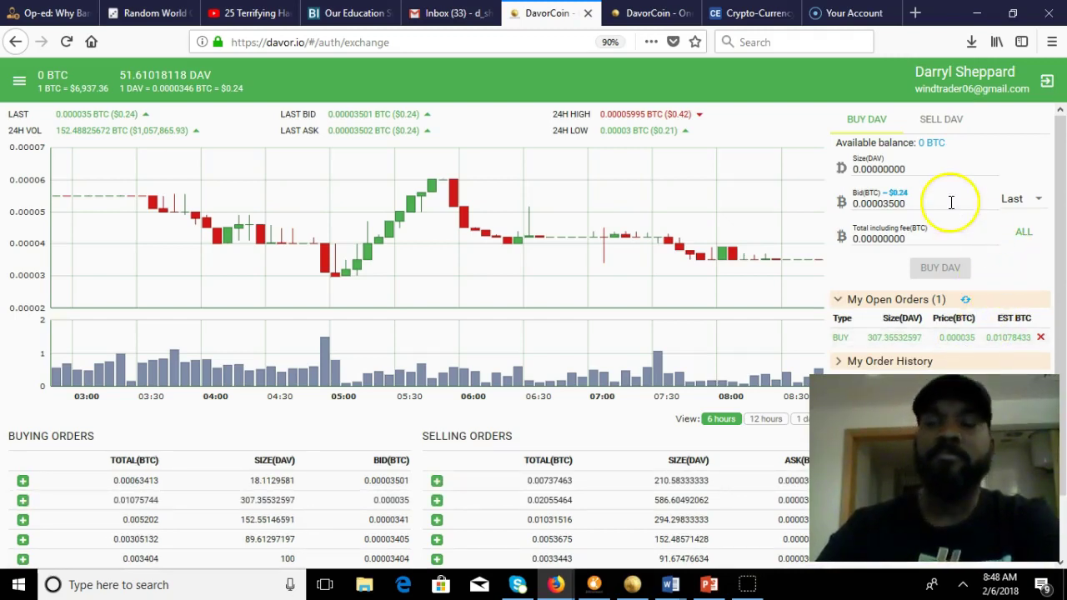
left_click(20, 82)
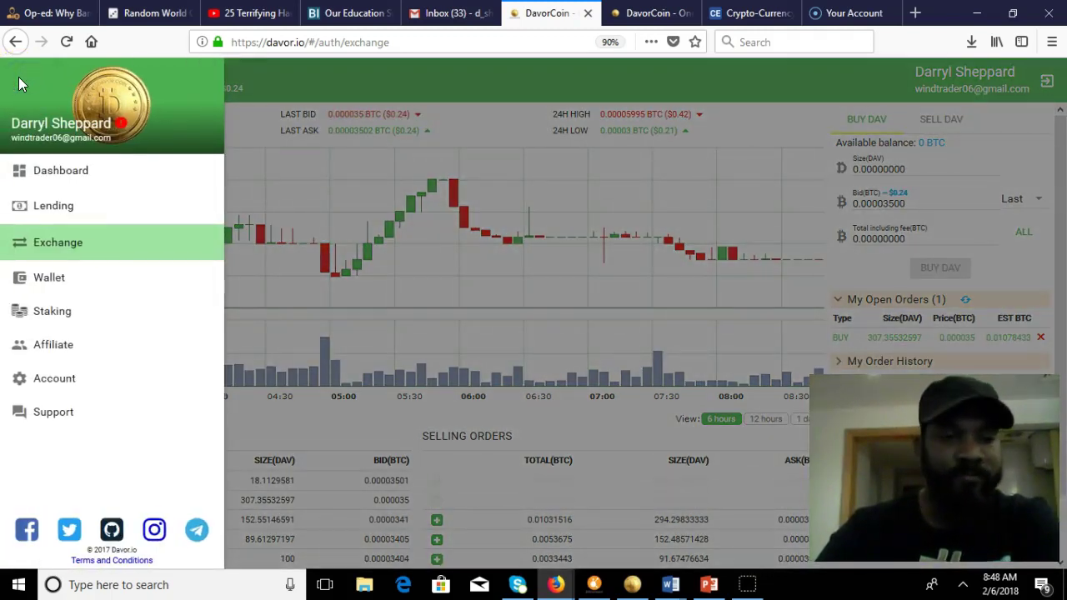
Review the staking pool's 51 DAV across four entries, then bring up the StakingTutorial tab
left_click(72, 312)
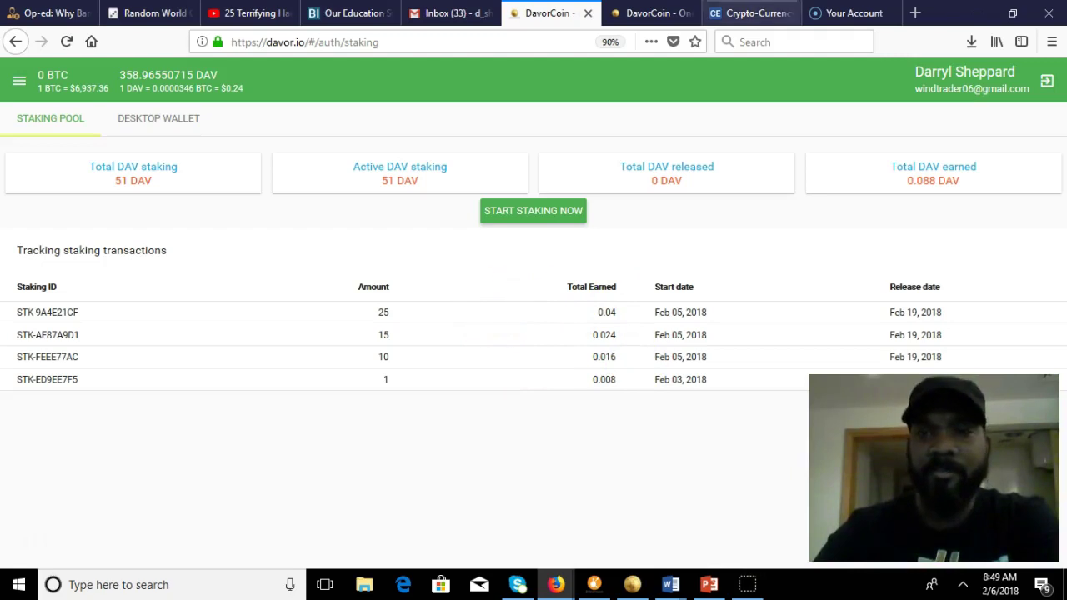
left_click(647, 15)
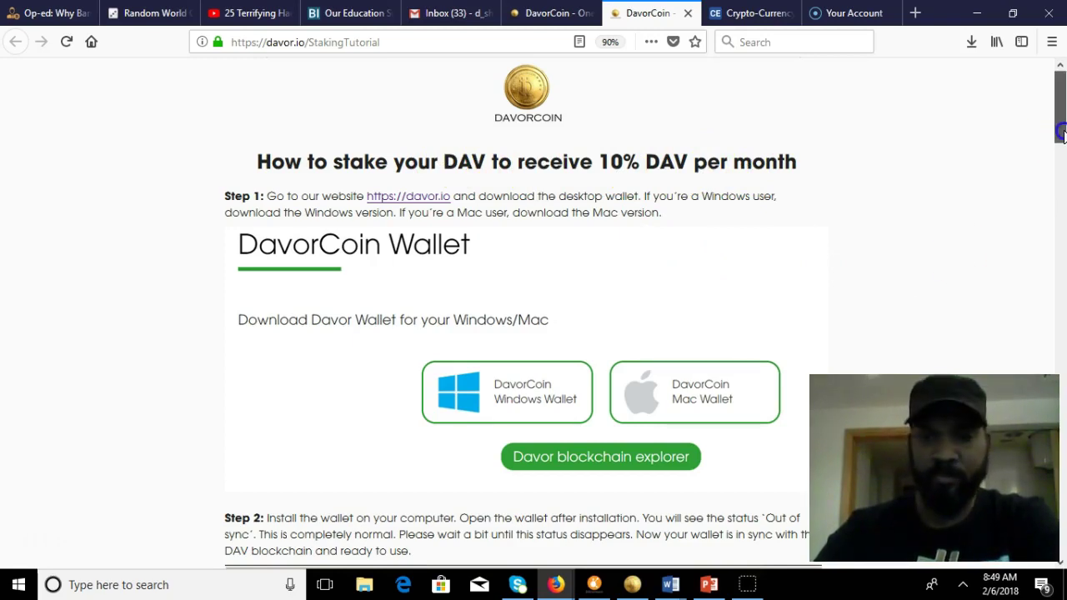
left_click_drag(1060, 125, 1061, 155)
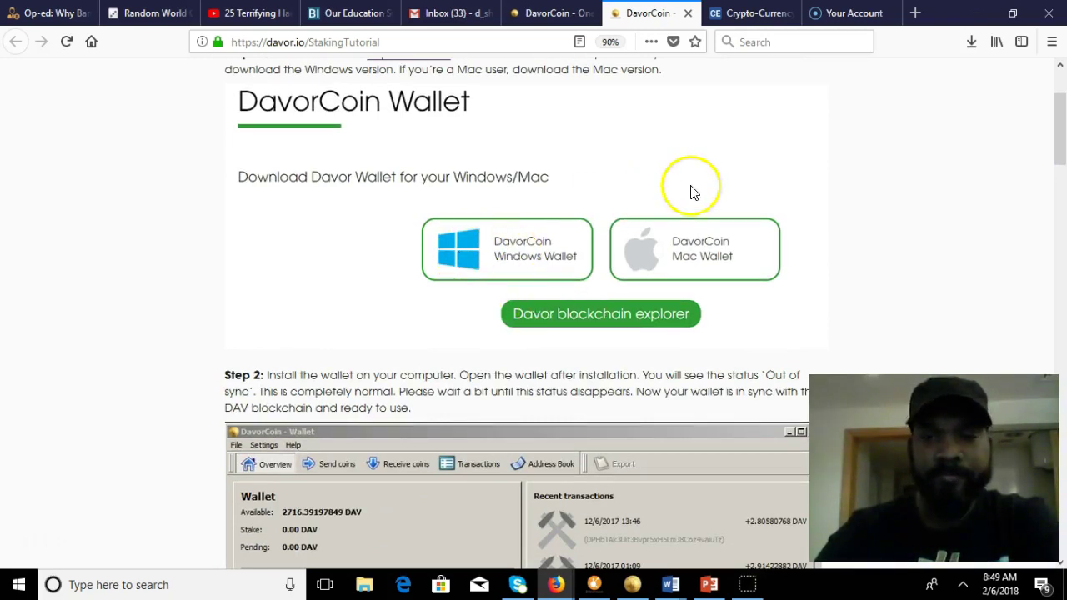
left_click_drag(1060, 148, 1062, 96)
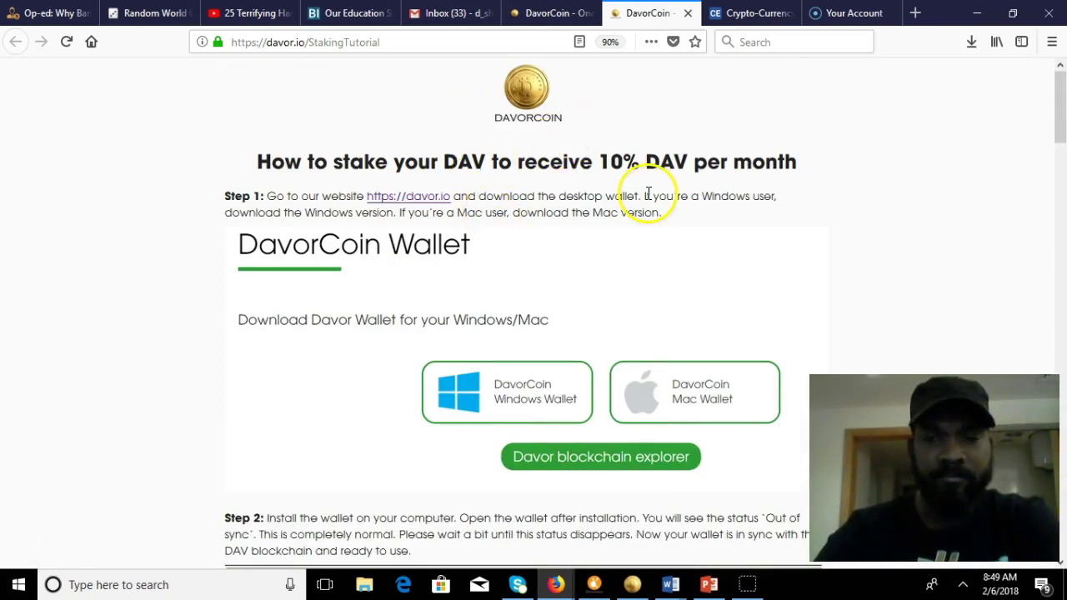
left_click_drag(1058, 110, 1058, 145)
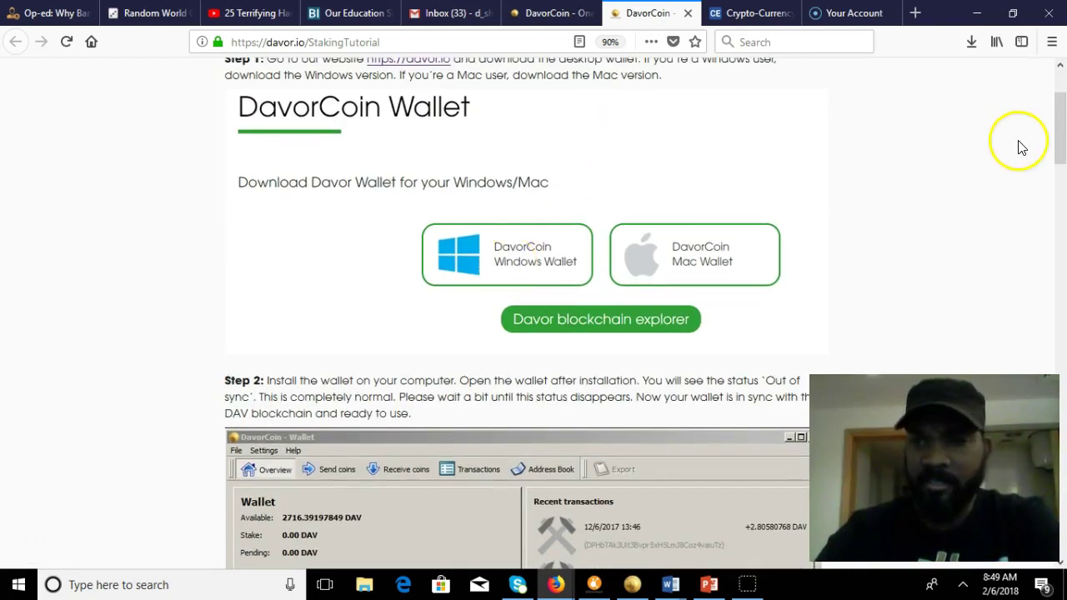
mouse_move(1055, 135)
left_mouse_down()
mouse_move(1050, 369)
mouse_move(1064, 498)
mouse_move(1061, 96)
left_mouse_up()
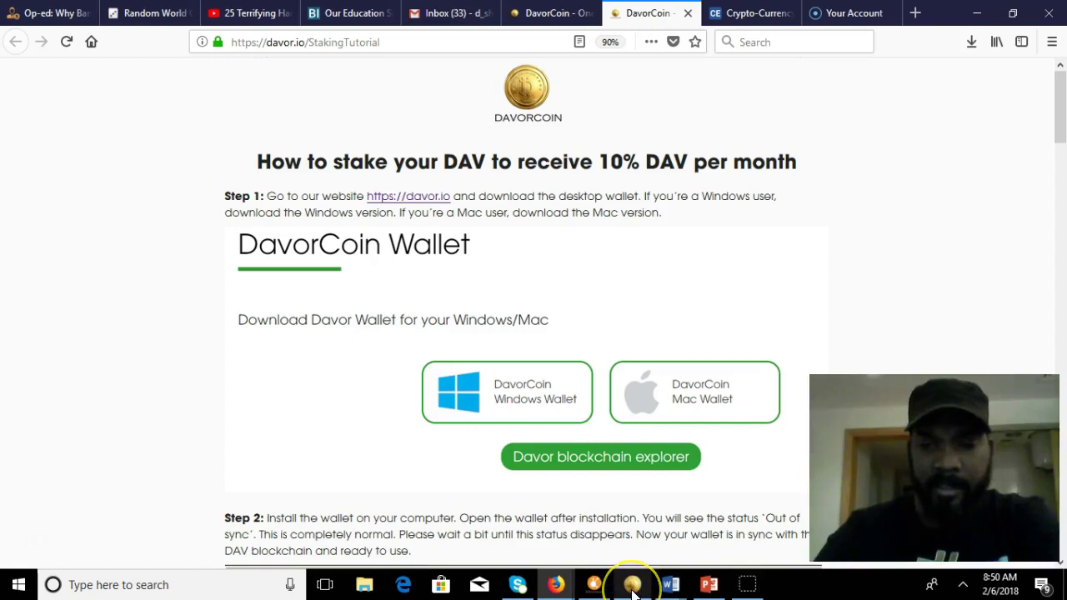
mouse_move(631, 584)
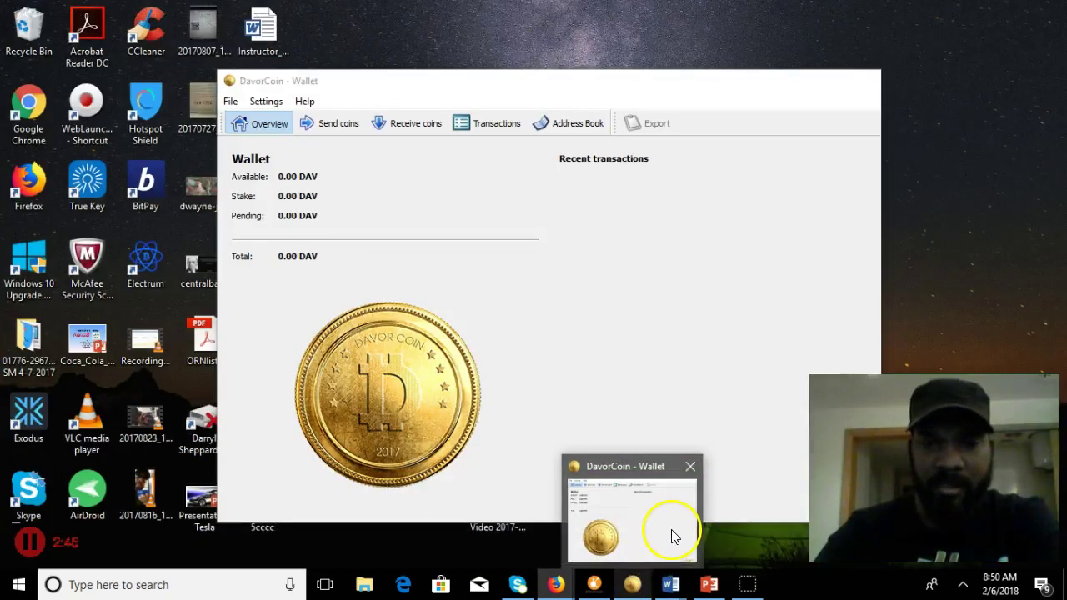
Check the desktop wallet's 0.00 DAV balance, shift its window, and return to the staking pool
left_click(674, 535)
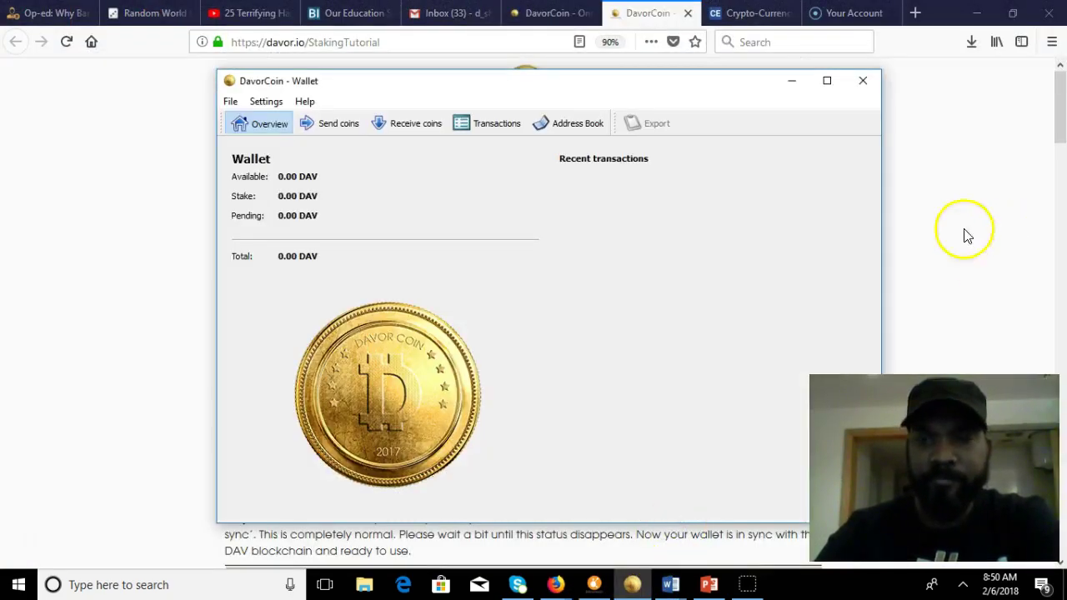
left_click(573, 81)
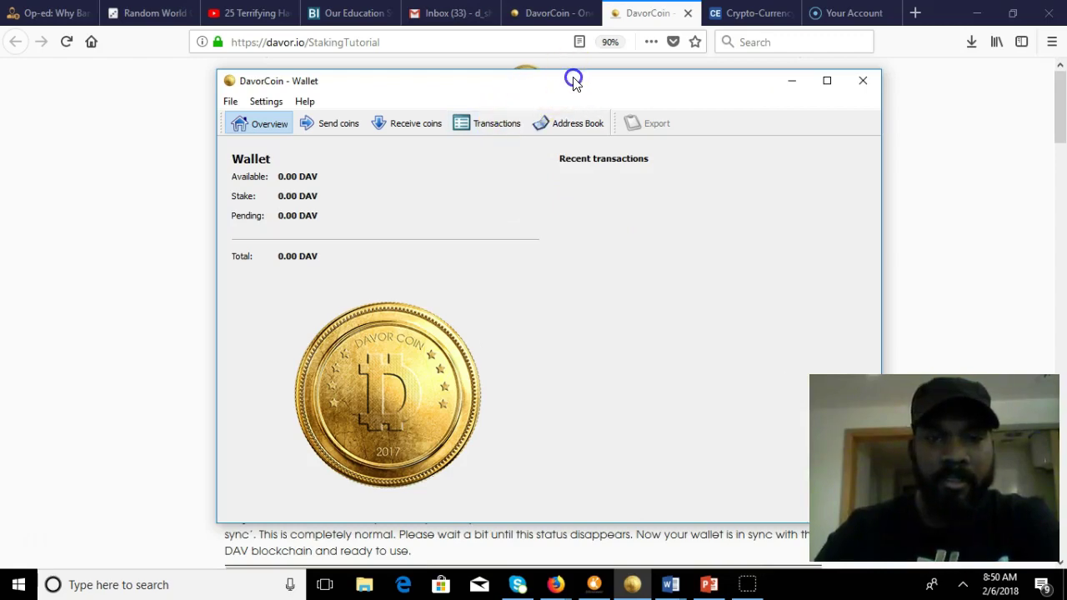
left_click_drag(573, 80, 524, 72)
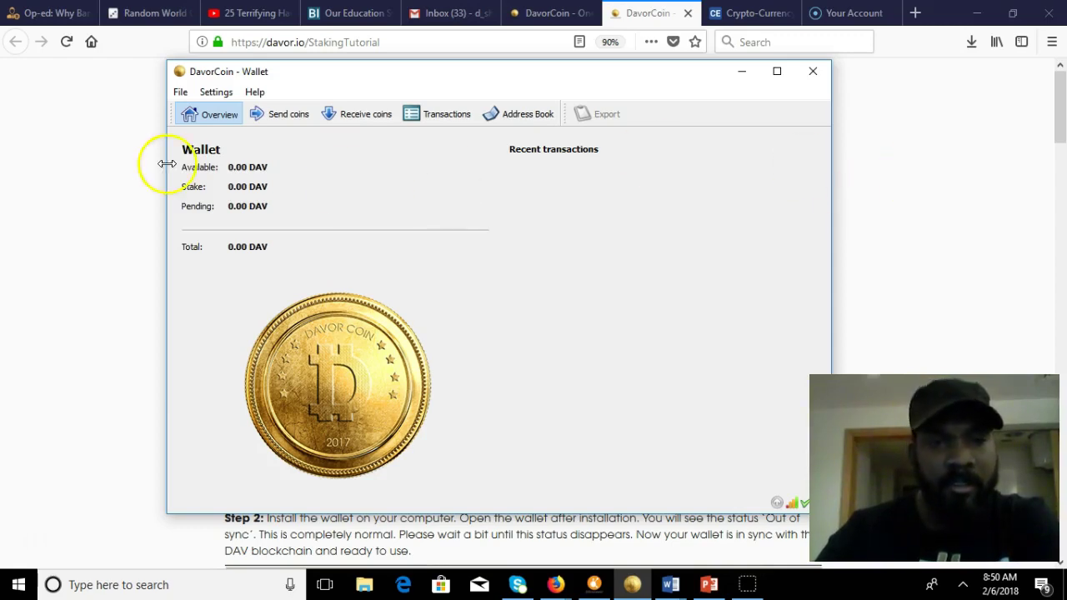
left_click(550, 13)
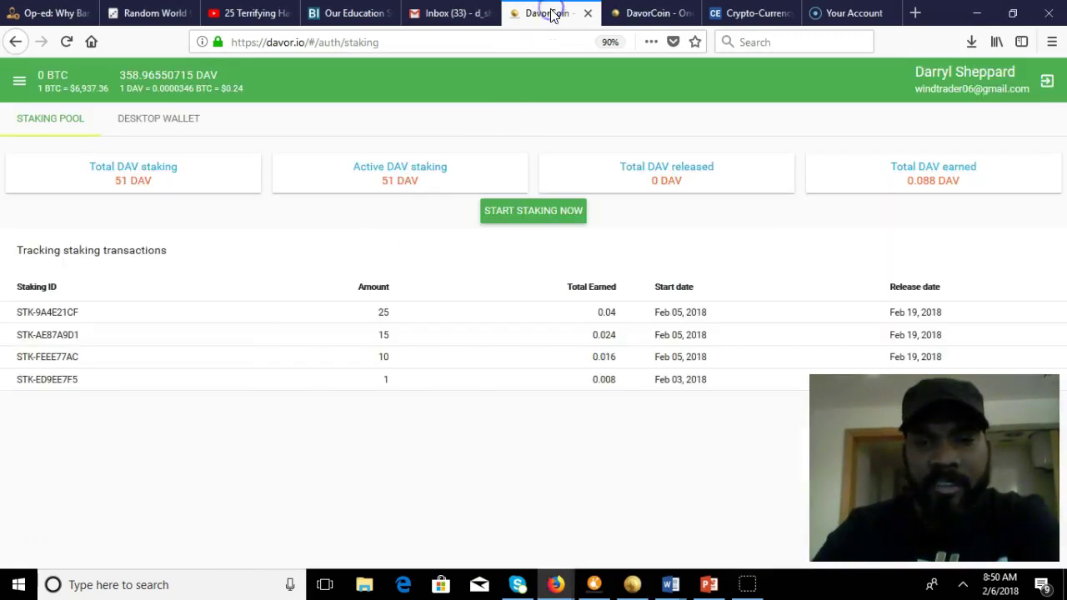
Open davor.io in a new tab and look over its wallet and staking-rate sections
left_click(656, 18)
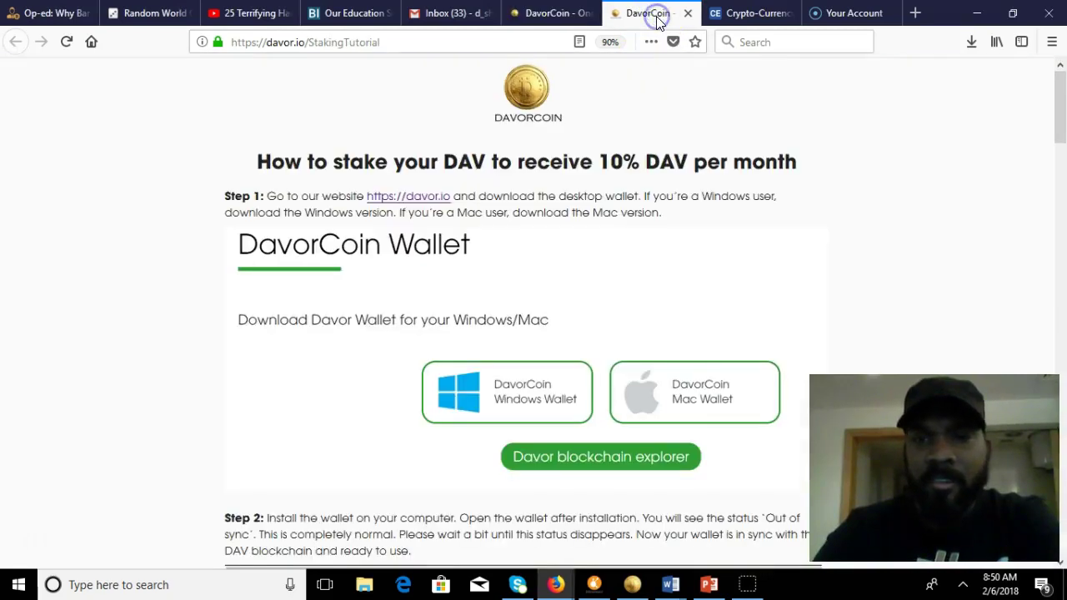
left_click(416, 199)
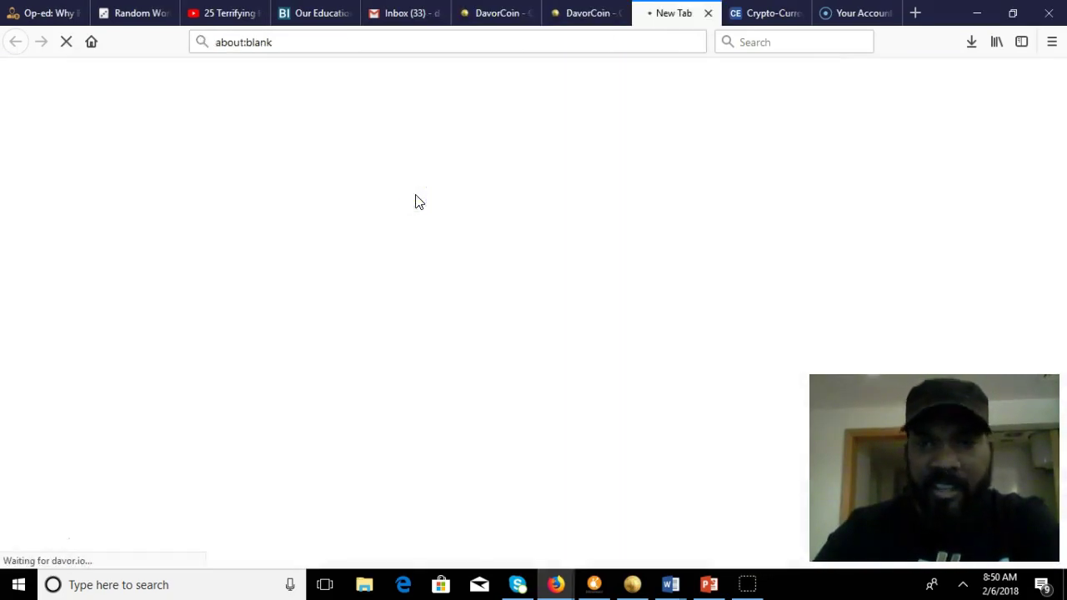
left_click(909, 211)
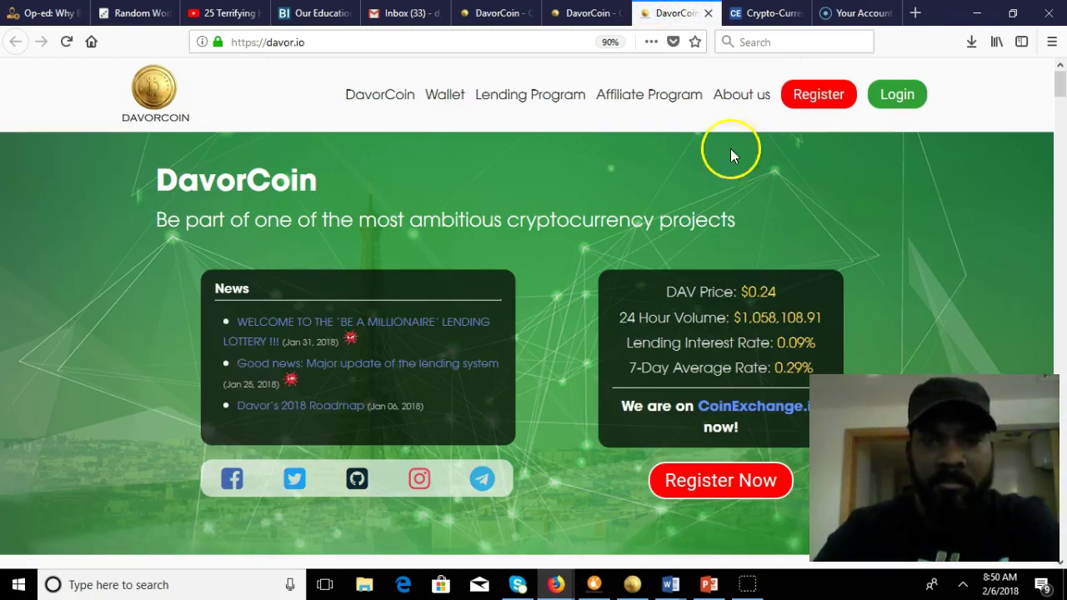
left_click(447, 97)
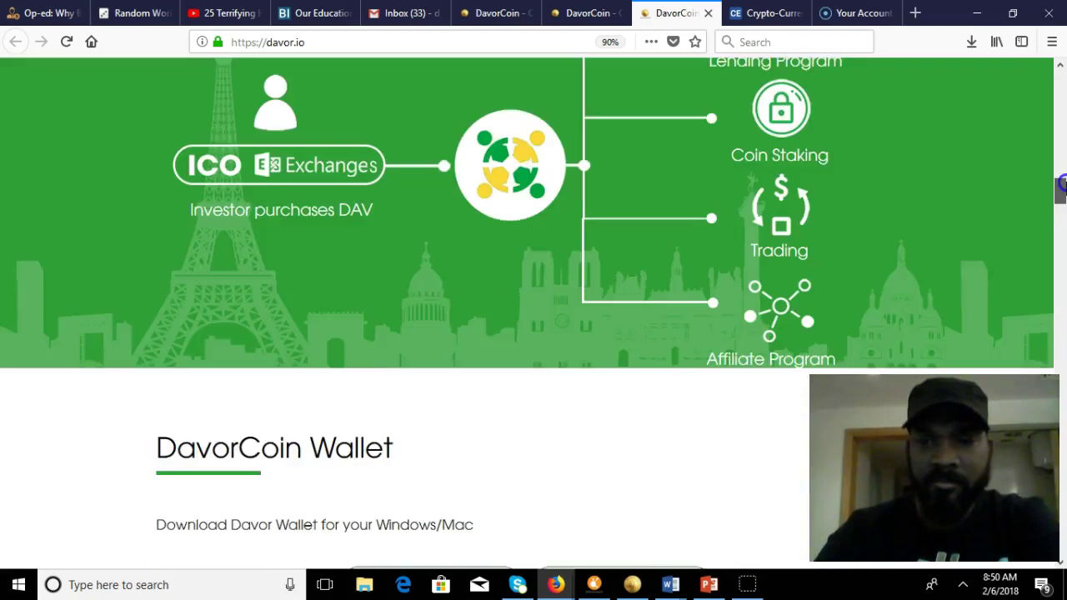
left_click_drag(1059, 204, 1061, 121)
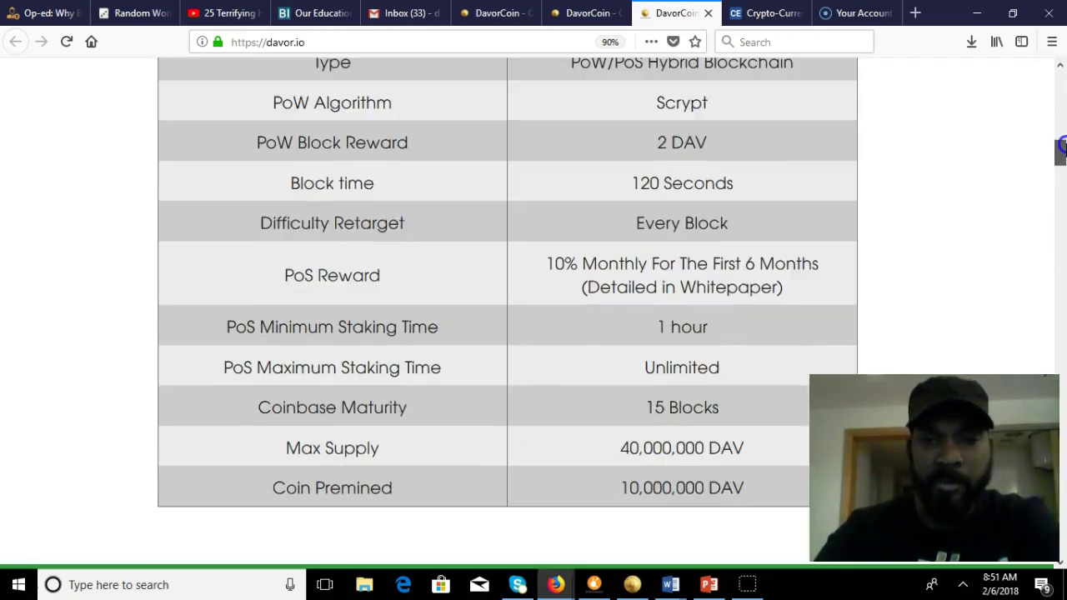
left_click_drag(1061, 121, 1061, 209)
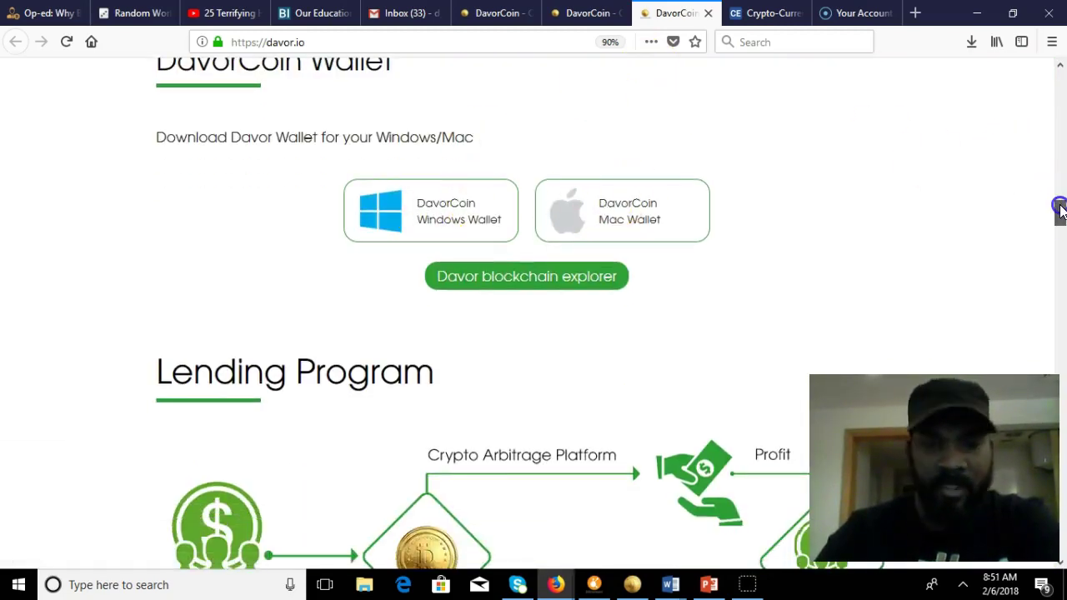
left_click_drag(1061, 208, 1059, 300)
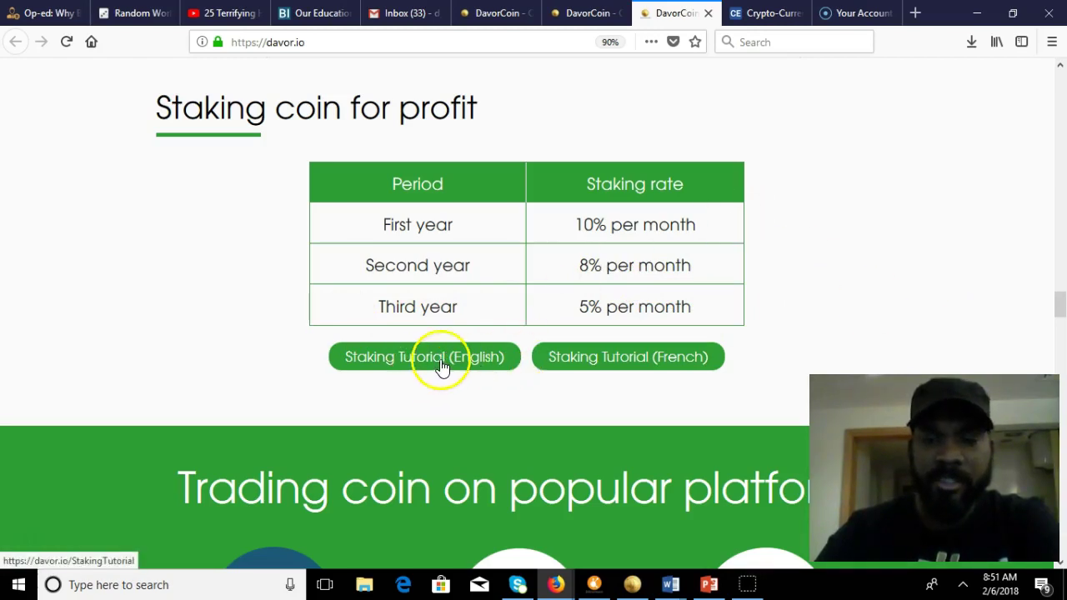
left_click(577, 15)
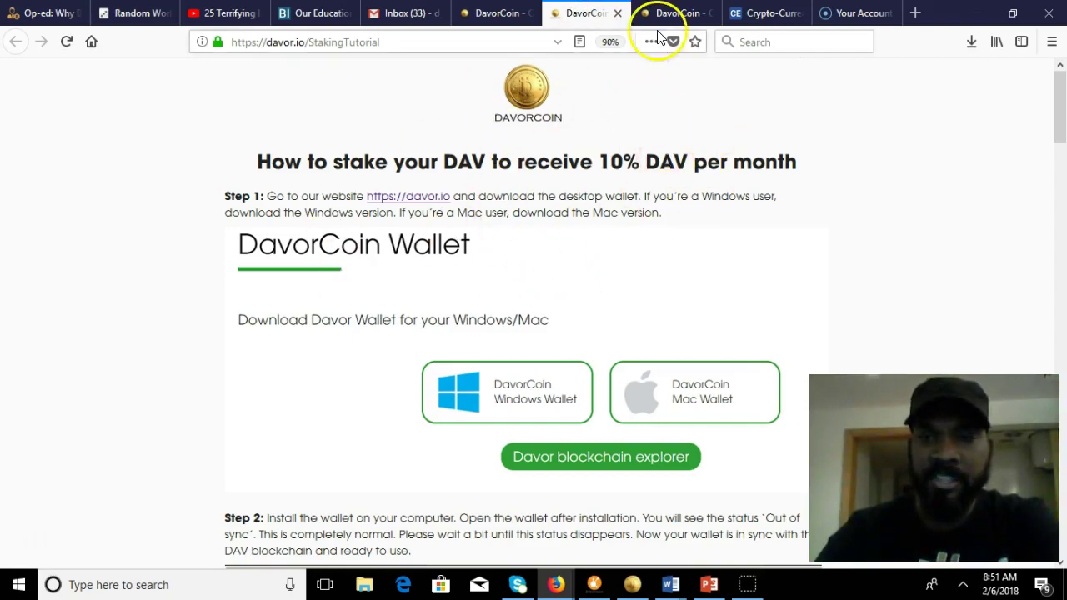
Go from the staking dashboard to the Wallet page showing the 358.96550715 DAV balance
mouse_move(1059, 100)
left_mouse_down()
mouse_move(1061, 243)
mouse_move(1060, 87)
left_mouse_up()
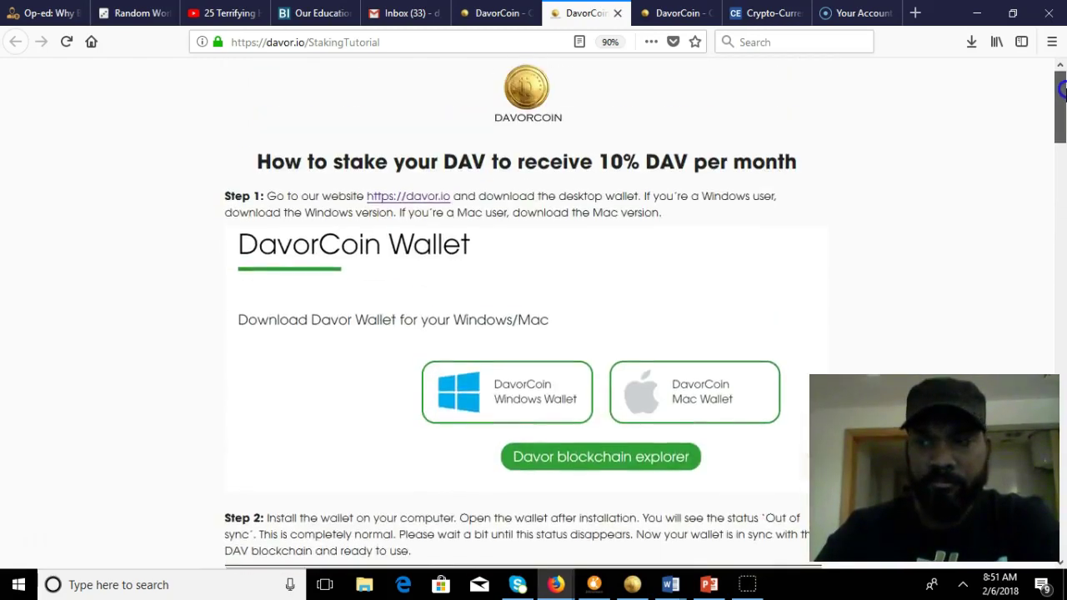
left_click(483, 15)
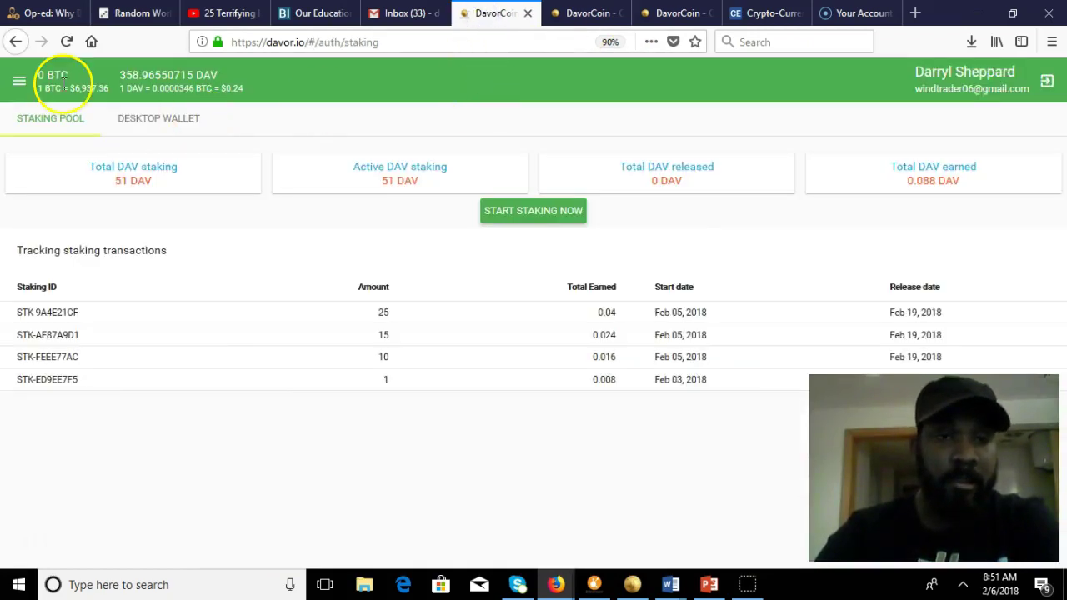
left_click(19, 81)
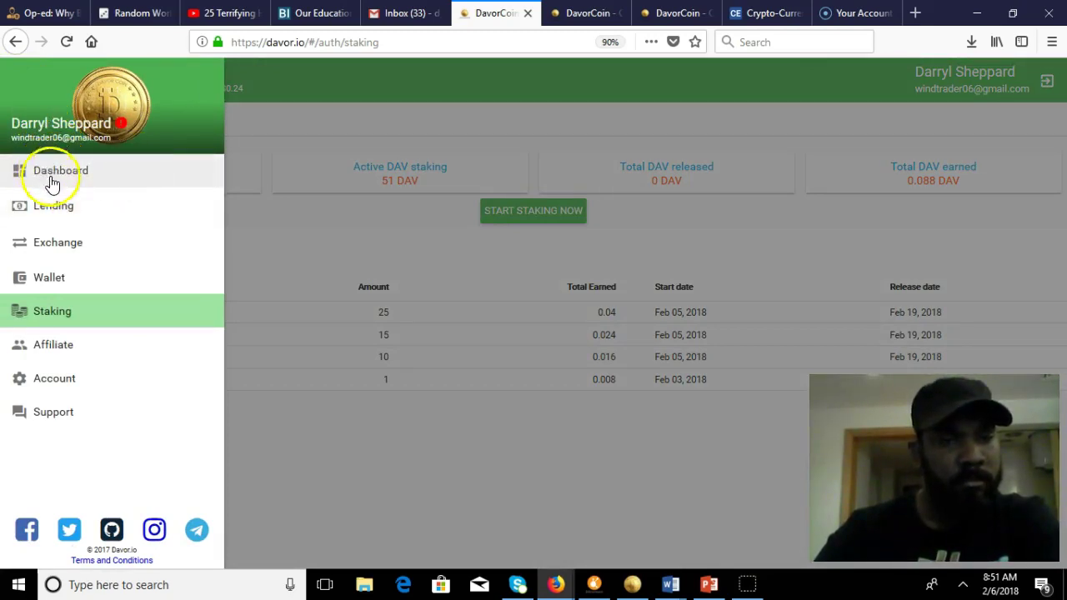
left_click(58, 275)
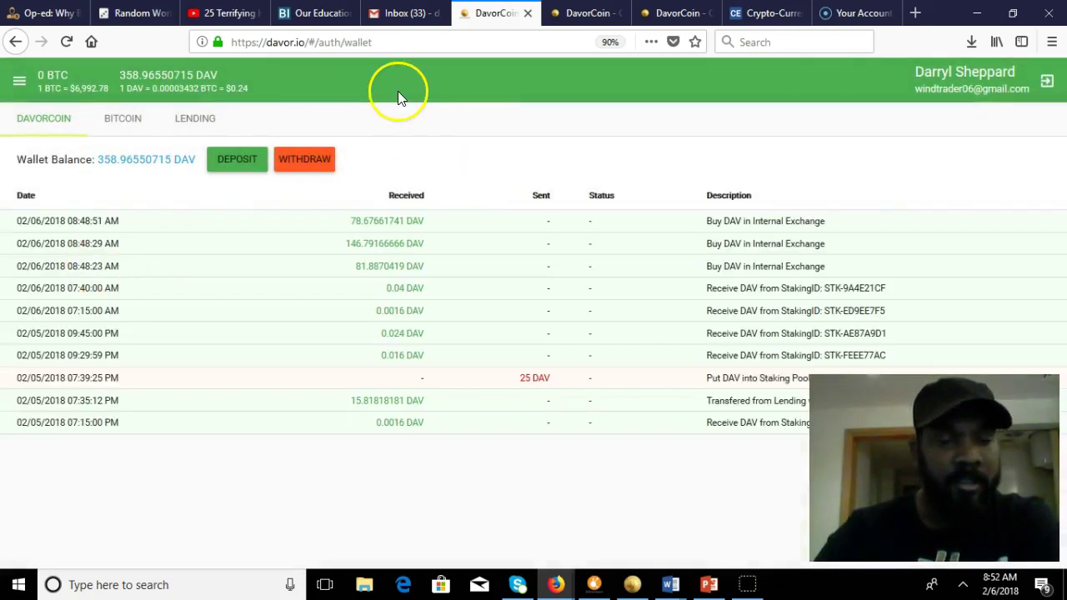
Move the 0.00 DAV desktop wallet window right and bring the web wallet back to front
left_click(630, 580)
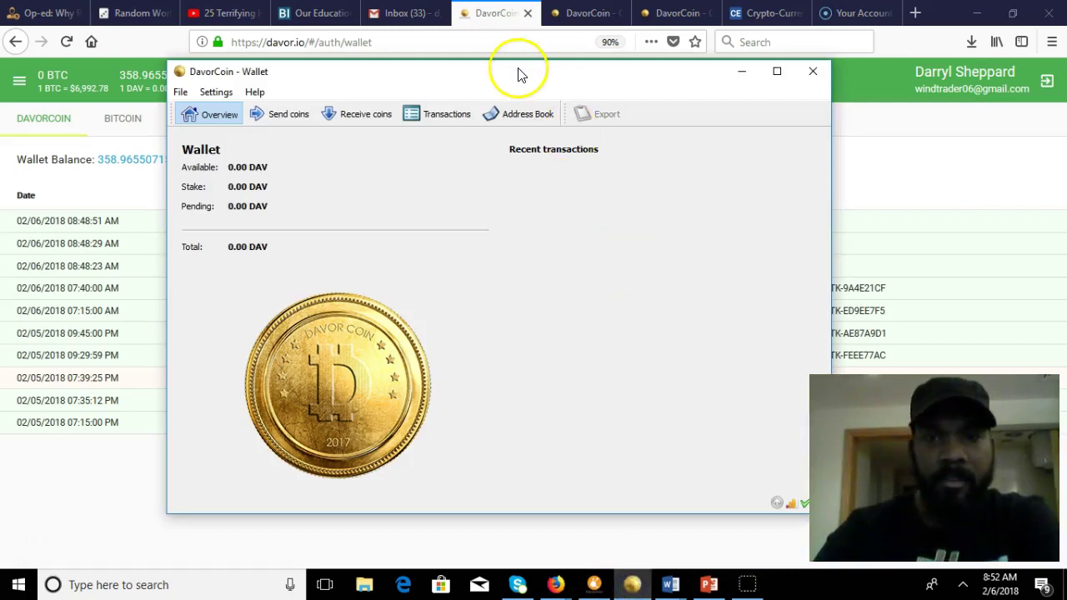
mouse_move(530, 76)
left_mouse_down()
mouse_move(579, 165)
mouse_move(566, 181)
mouse_move(566, 102)
mouse_move(606, 101)
left_mouse_up()
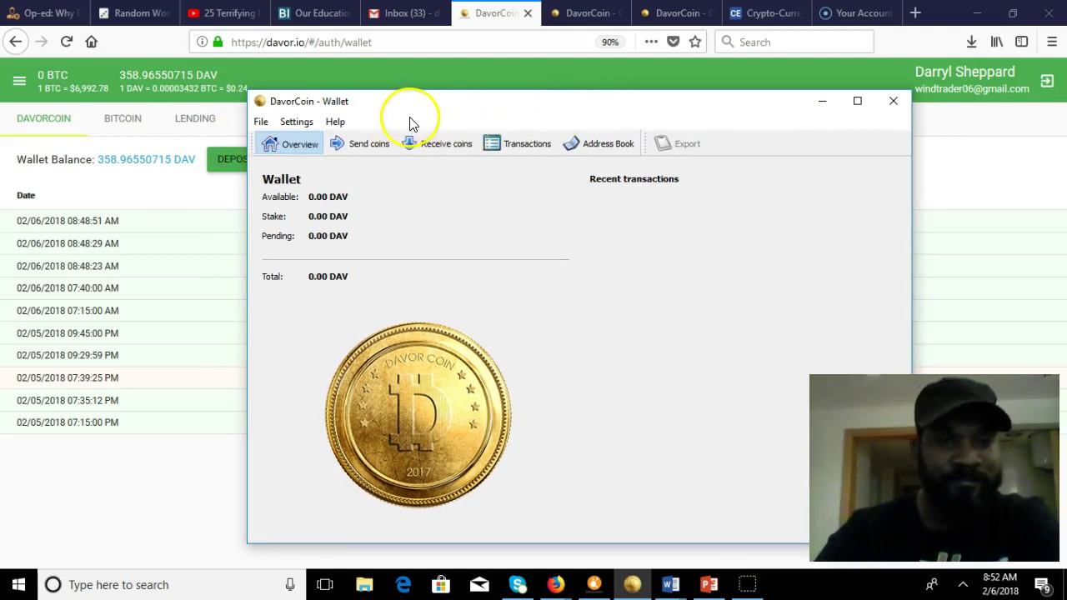
mouse_move(513, 100)
left_mouse_down()
mouse_move(626, 119)
mouse_move(622, 90)
left_mouse_up()
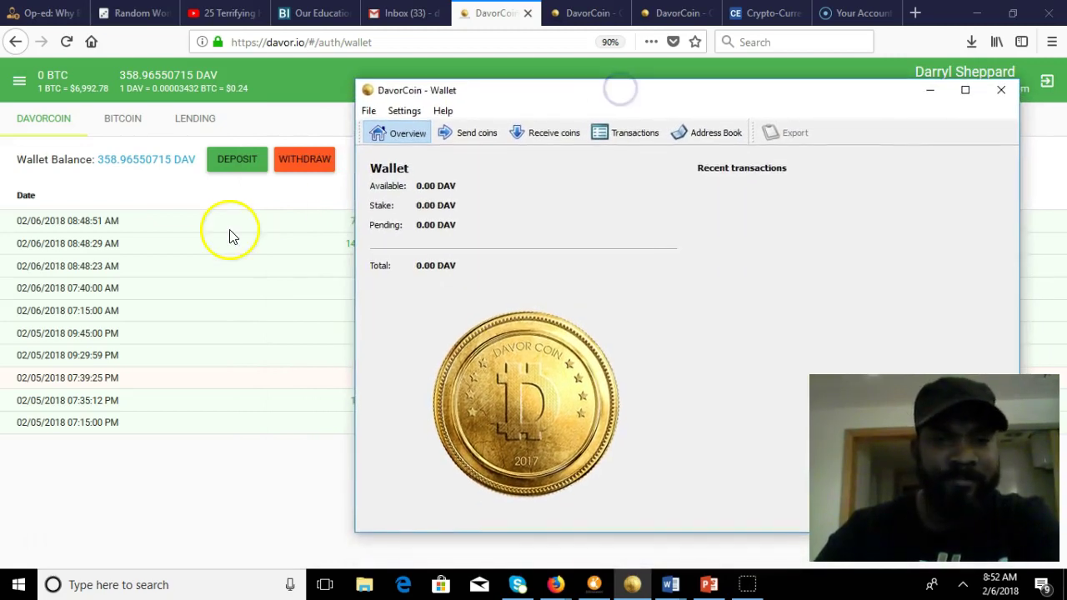
left_click(300, 167)
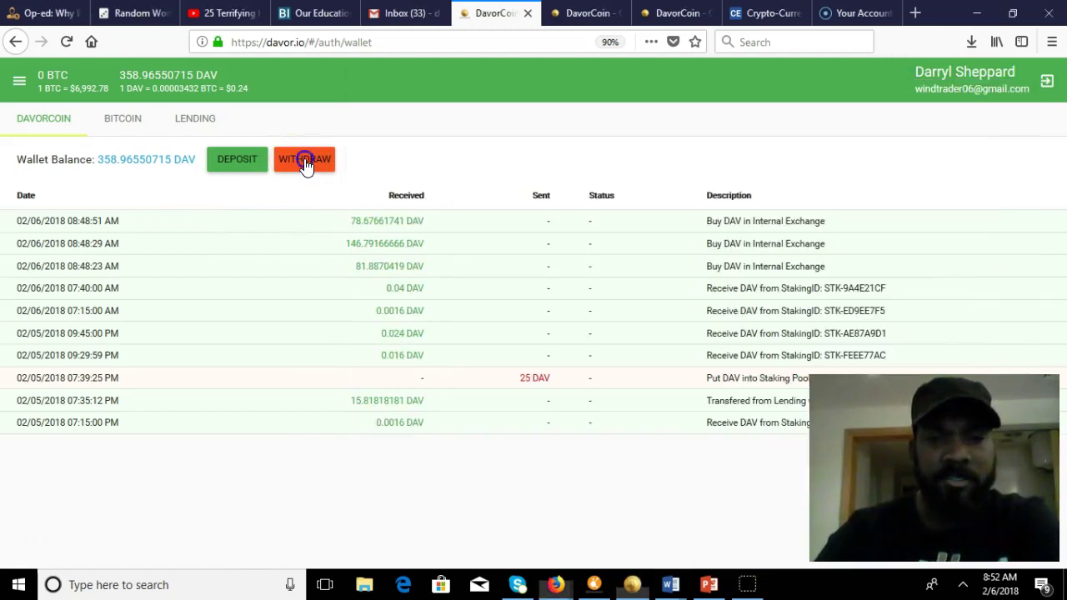
Open the Send Davorcoin (DAV) form with WITHDRAW beside the wallet balance
left_click(304, 159)
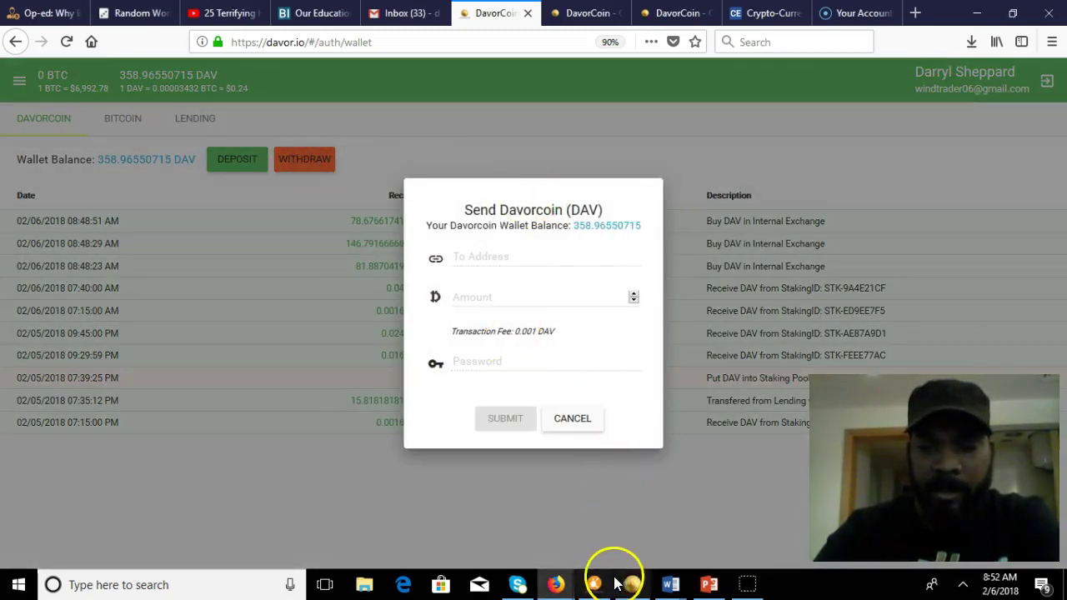
mouse_move(632, 585)
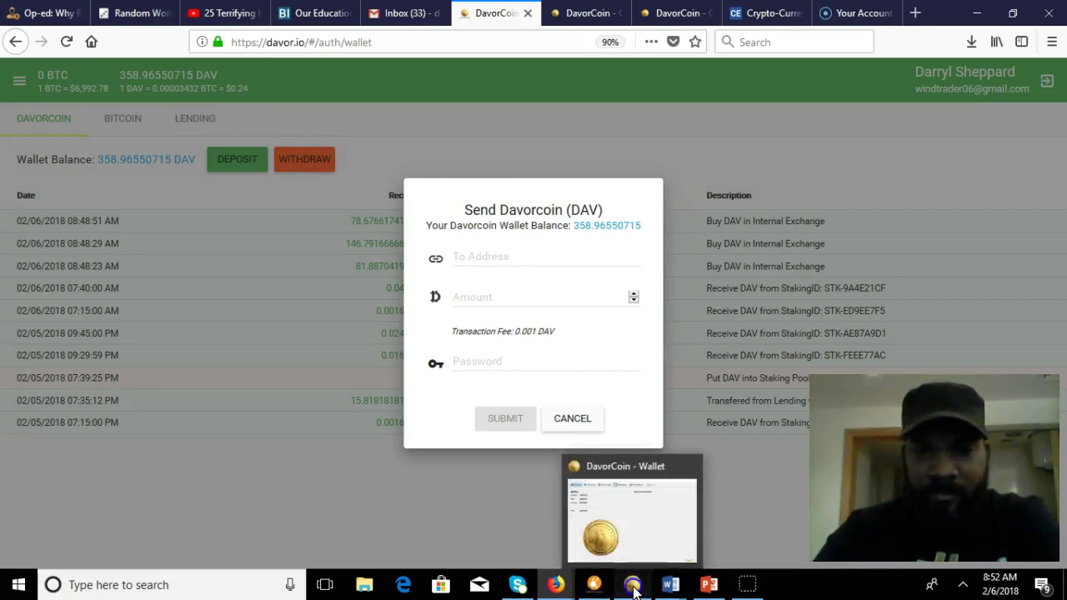
Copy the desktop wallet's unlabeled DAV receiving address from its Receive coins list
left_click(633, 590)
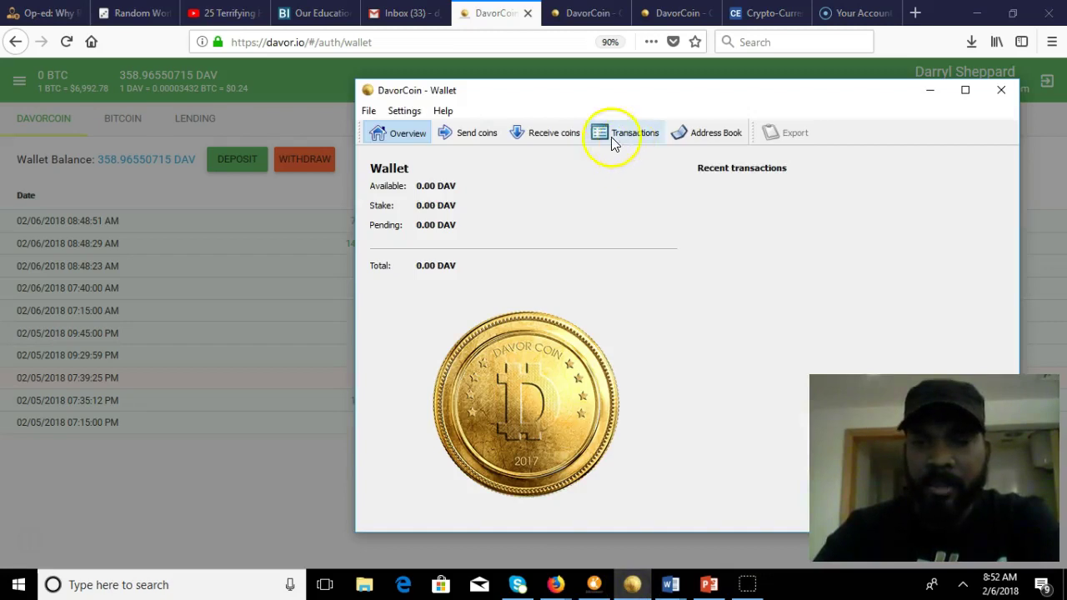
left_click(547, 133)
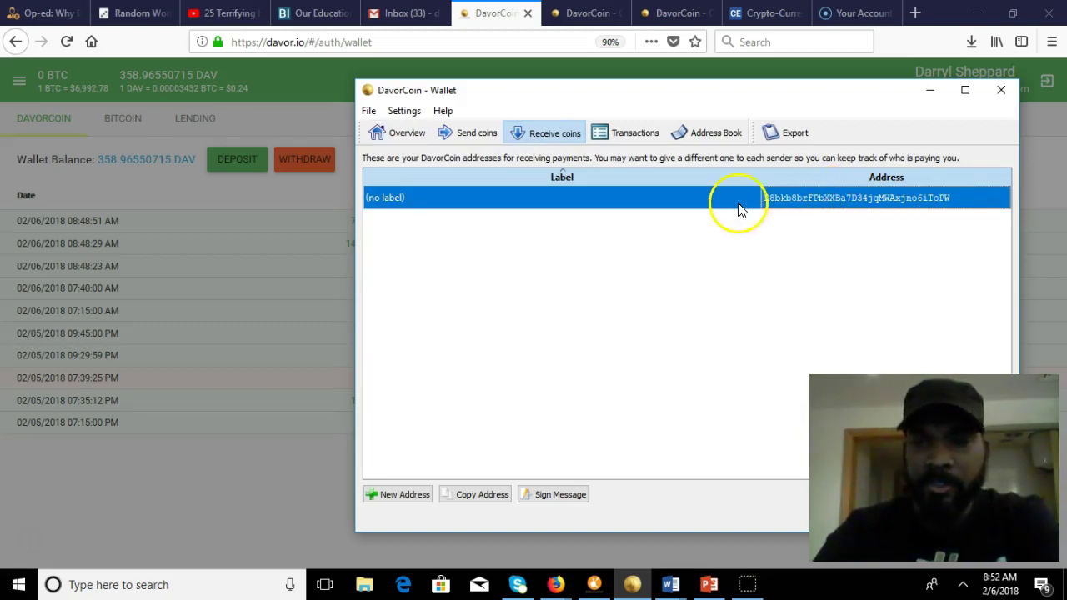
right_click(867, 197)
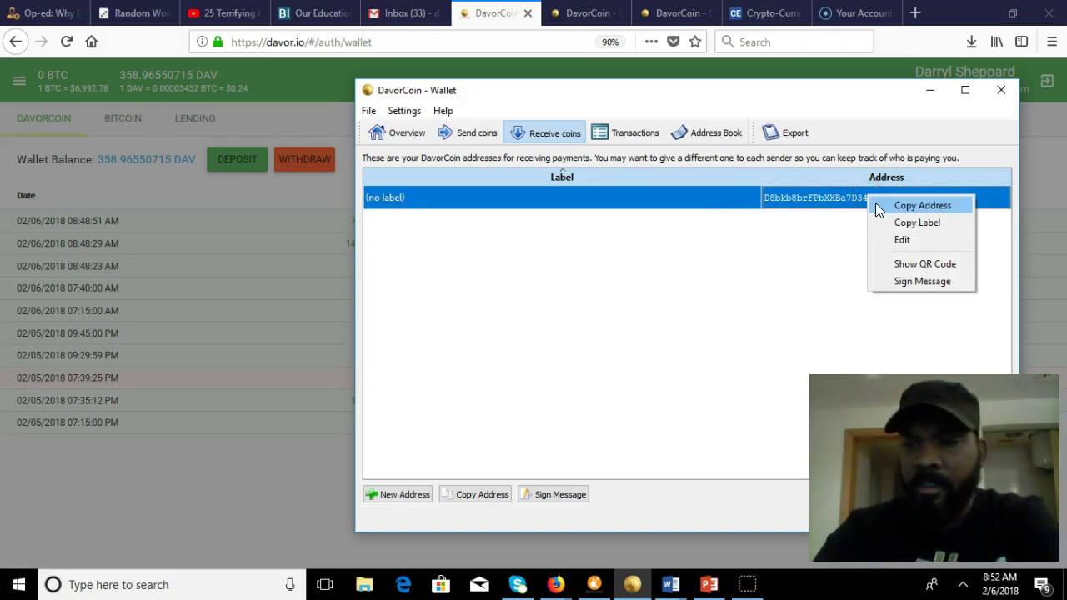
left_click(904, 209)
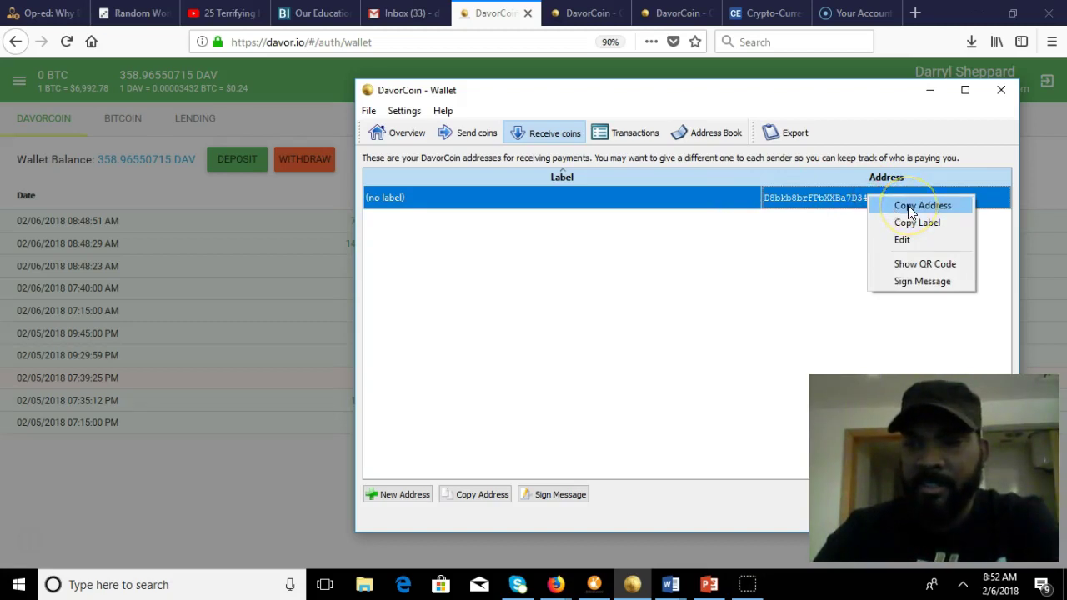
left_click(908, 208)
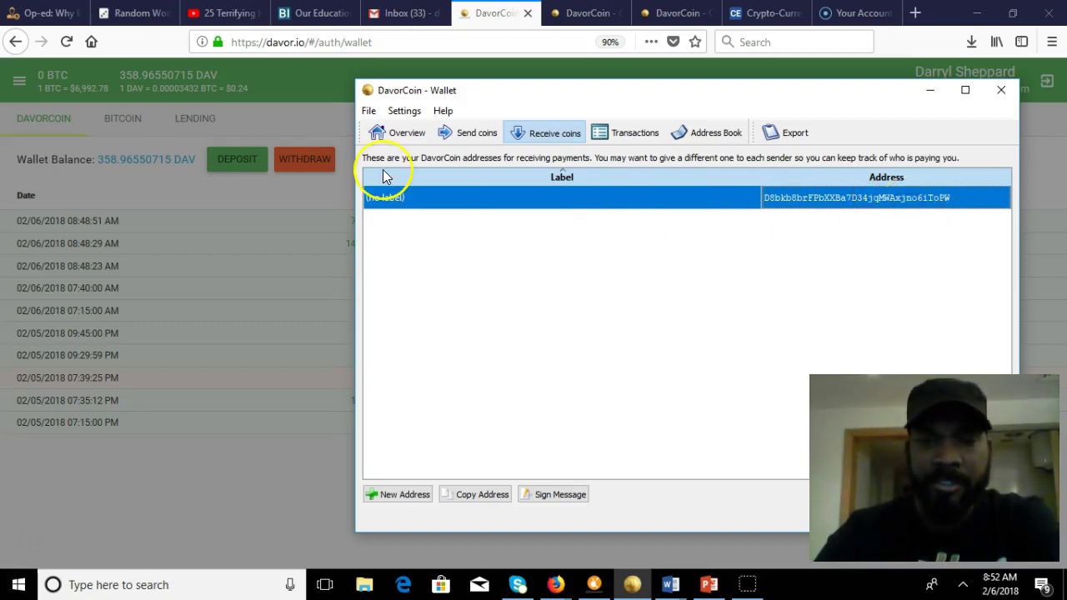
Paste the desktop wallet's receiving address into the withdrawal's To Address field
left_click(272, 236)
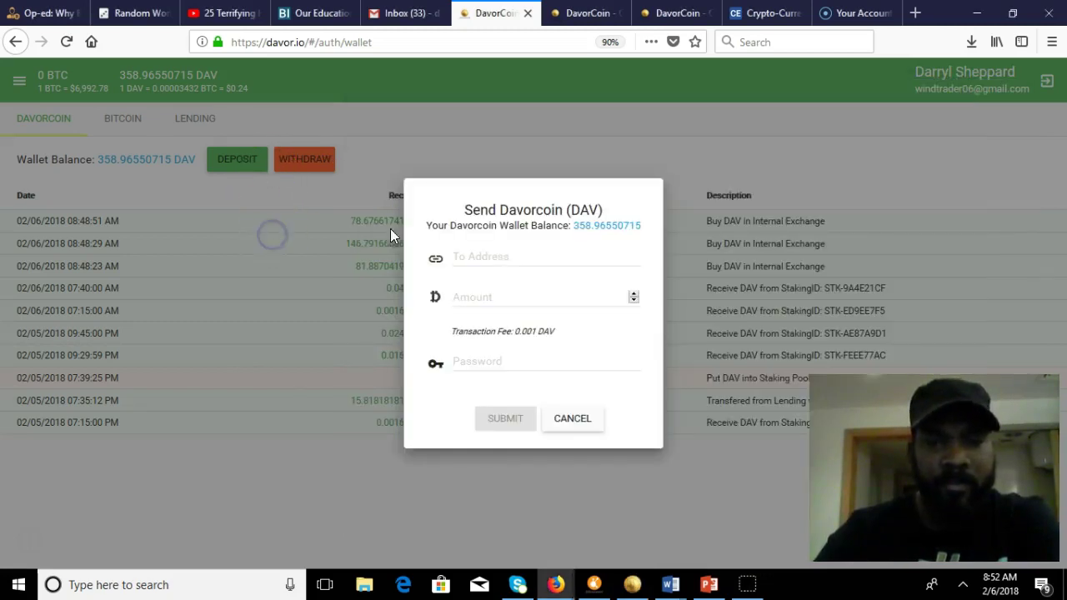
left_click(477, 256)
right_click(477, 257)
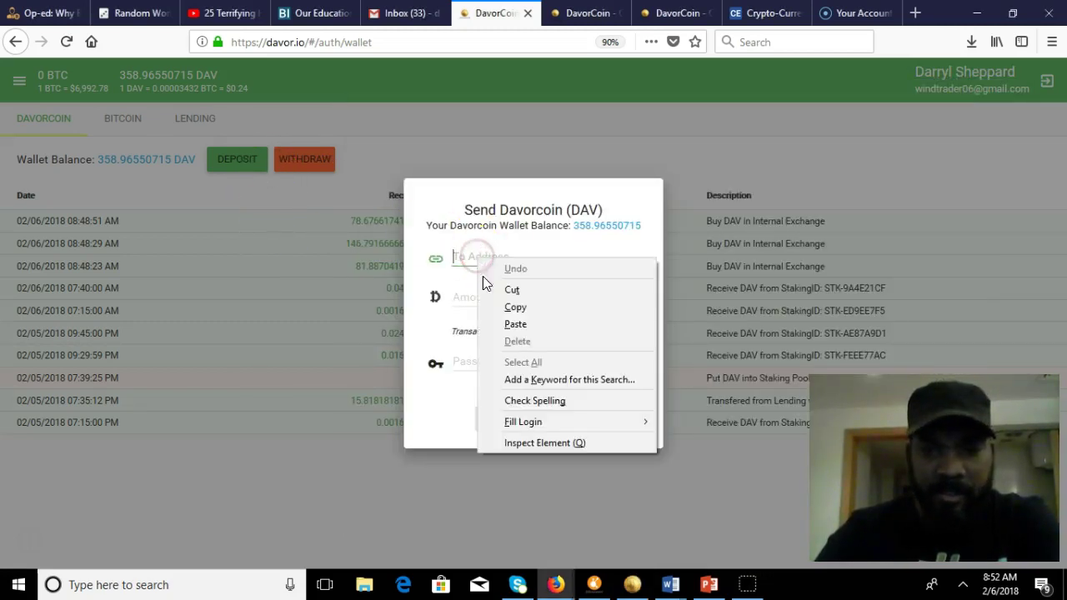
left_click(511, 323)
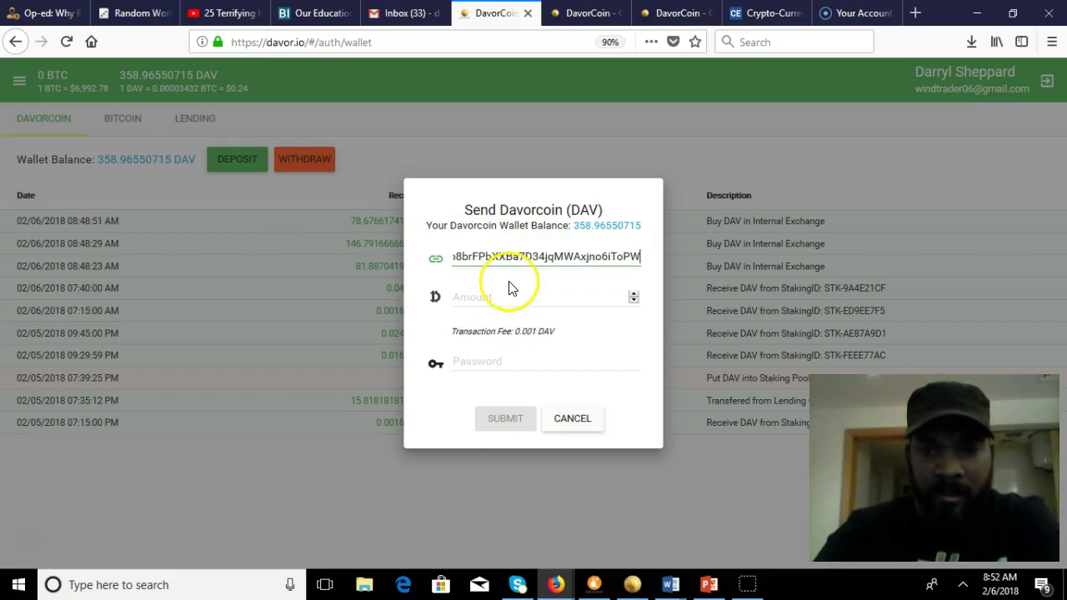
mouse_move(631, 584)
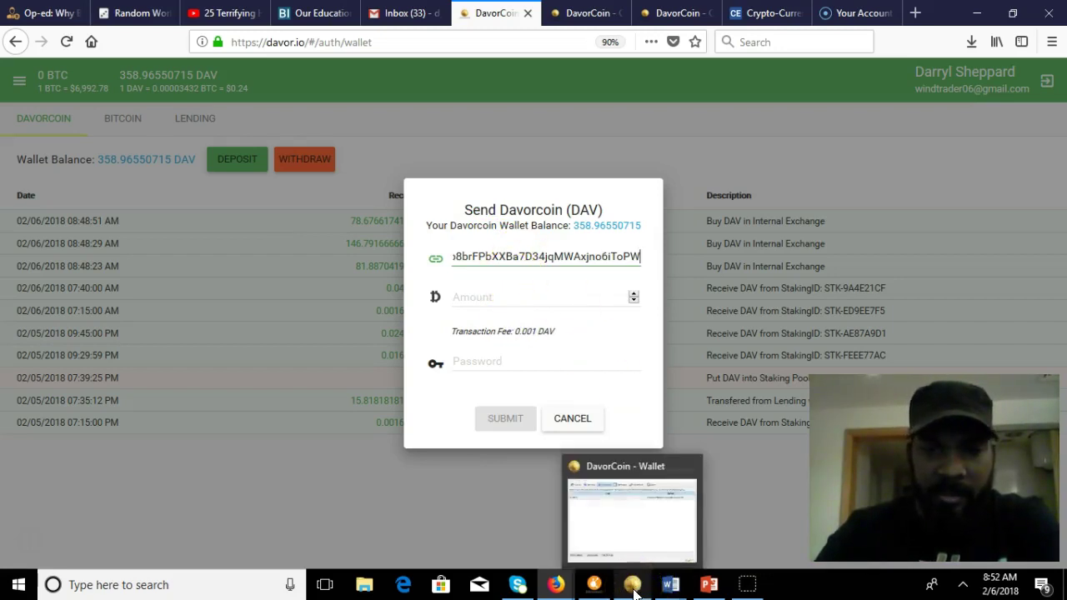
left_click(633, 587)
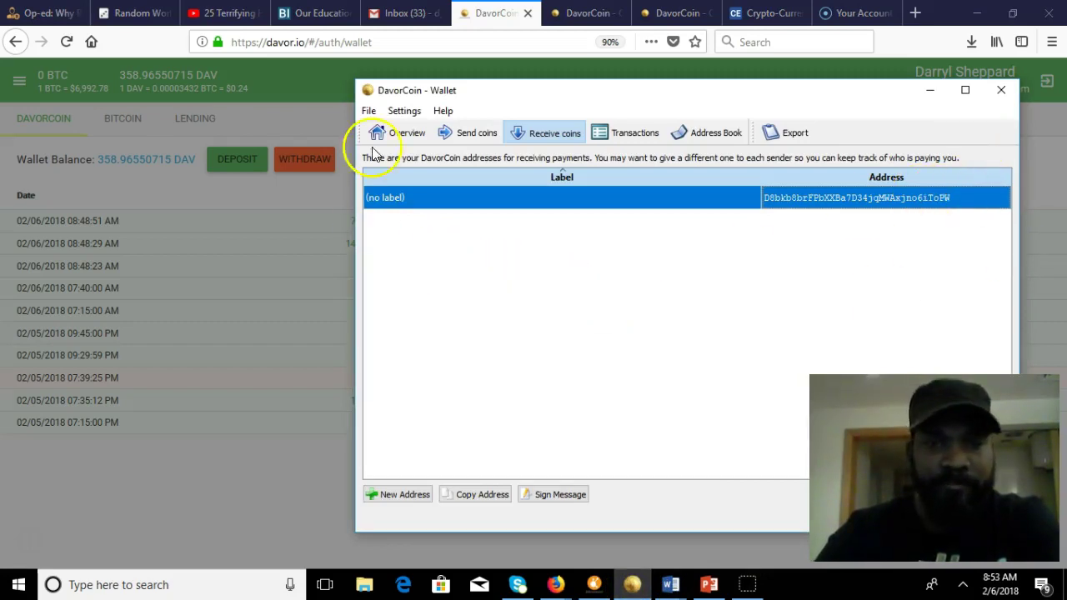
left_click(406, 136)
left_click(358, 345)
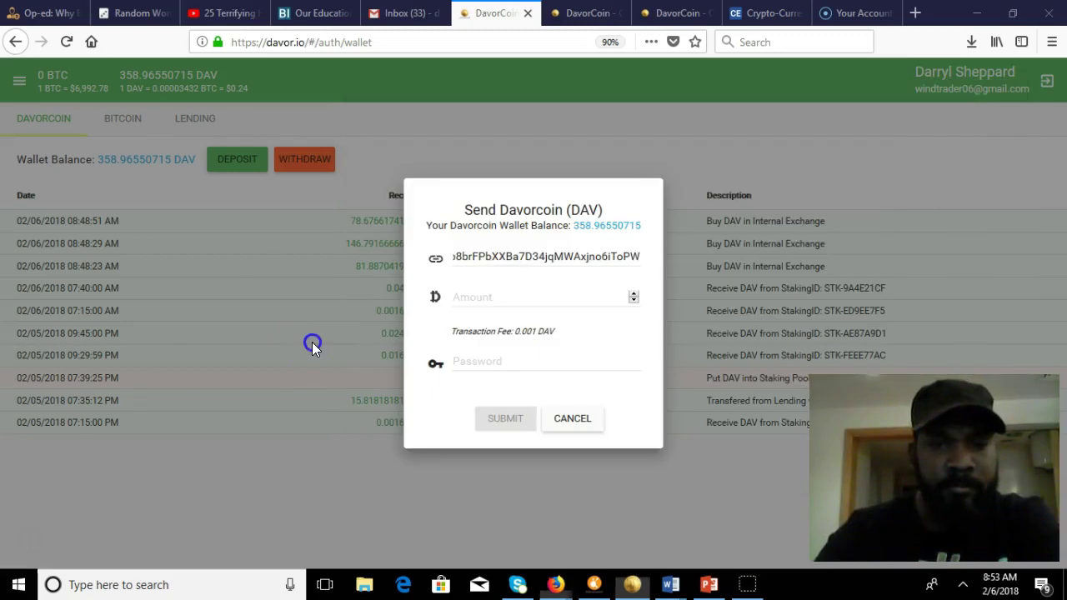
Submit a 358 DAV withdrawal with the password, then dismiss the resulting error
left_click(482, 298)
type("2")
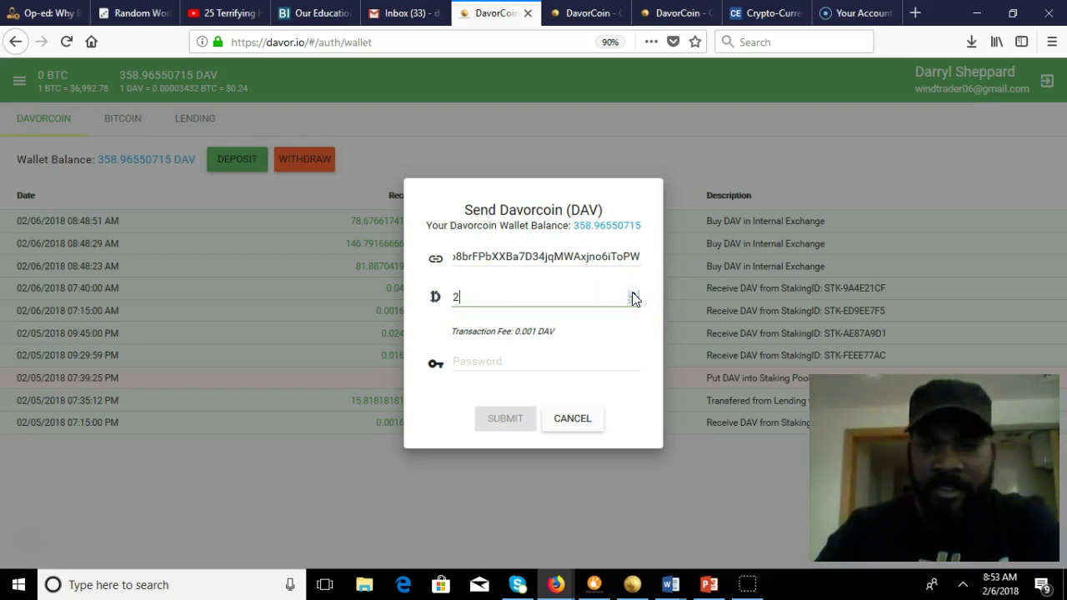
key("BackSpace")
type("358")
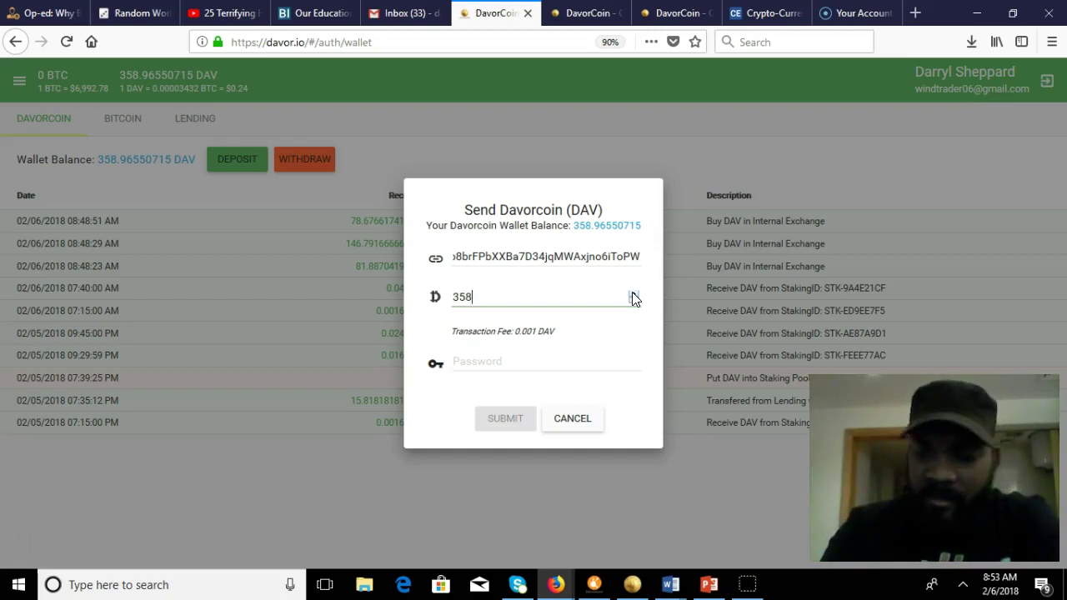
left_click(476, 357)
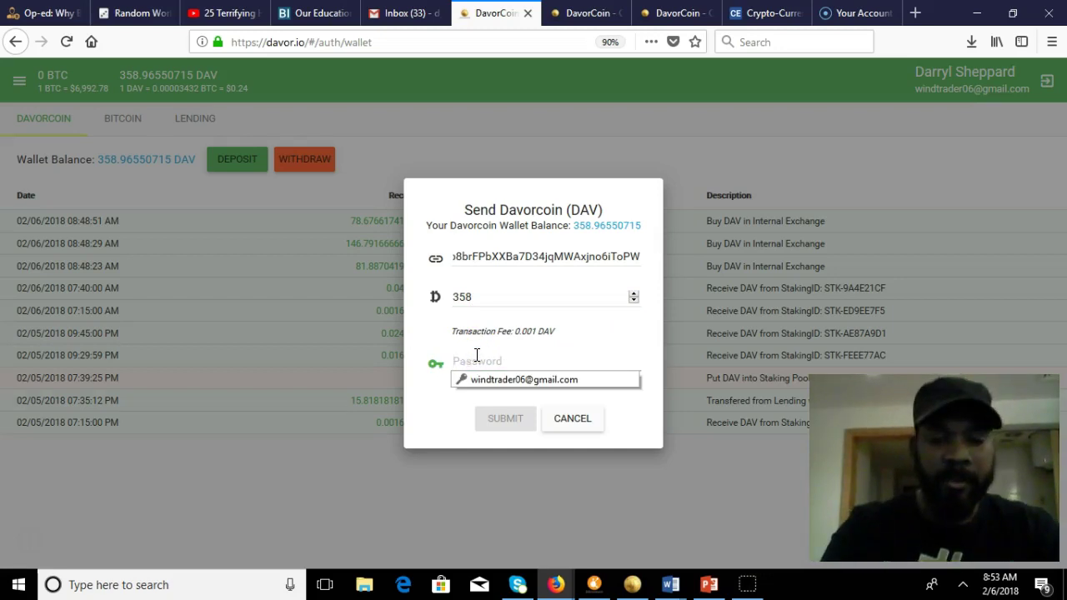
type("ab")
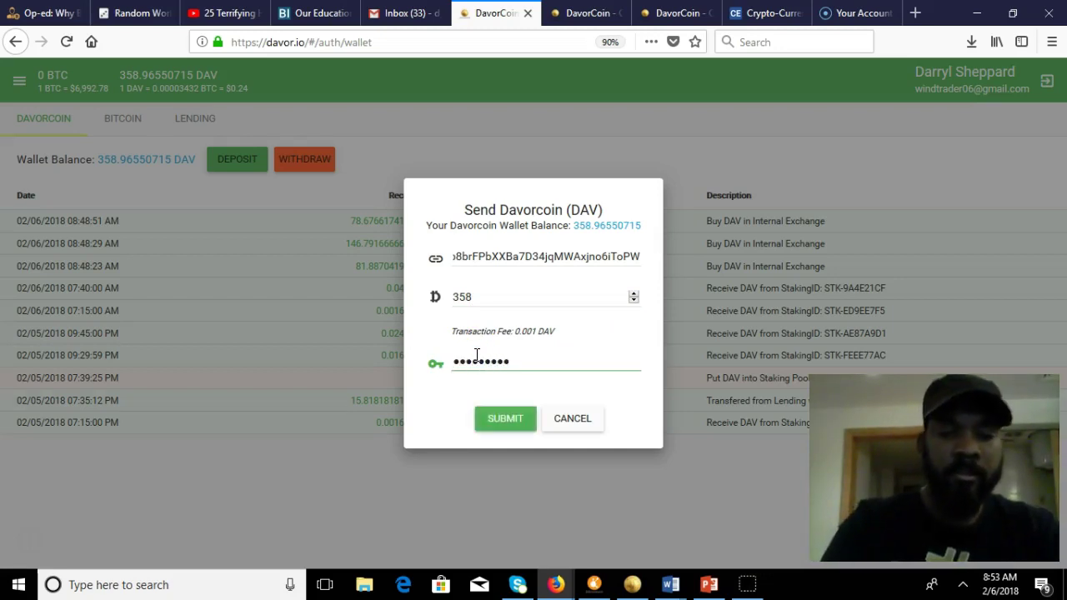
left_click(507, 416)
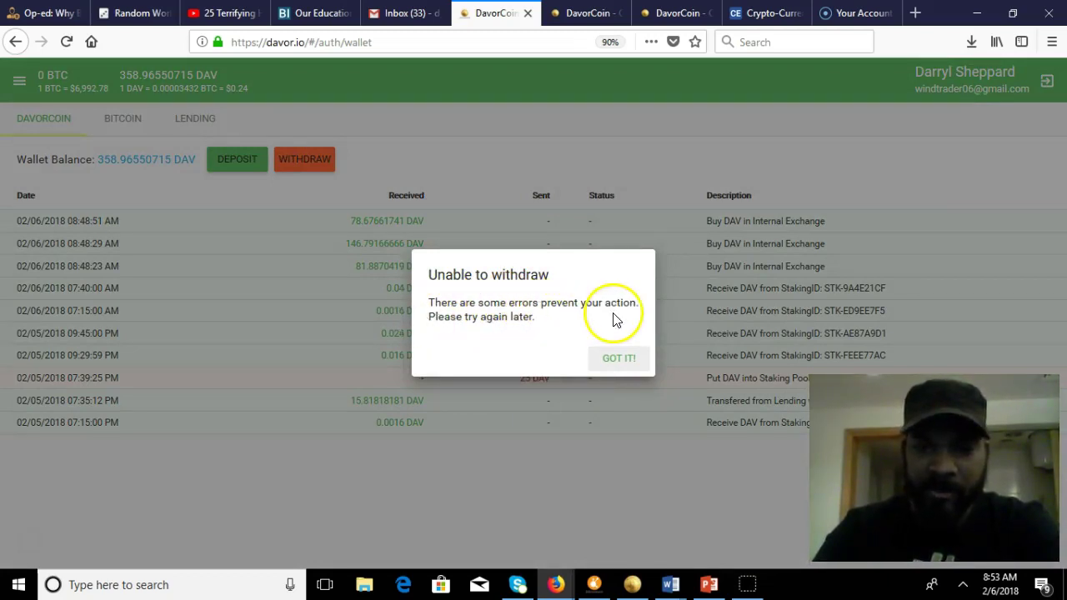
left_click(616, 358)
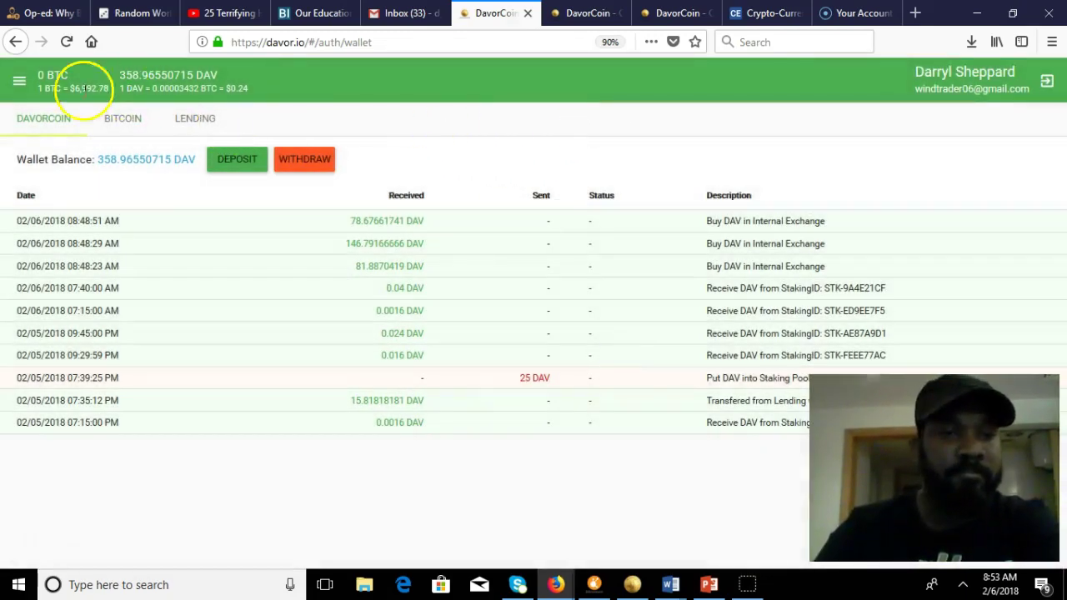
Go to the staking pool page and open, then cancel, the Start Staking form
left_click(16, 84)
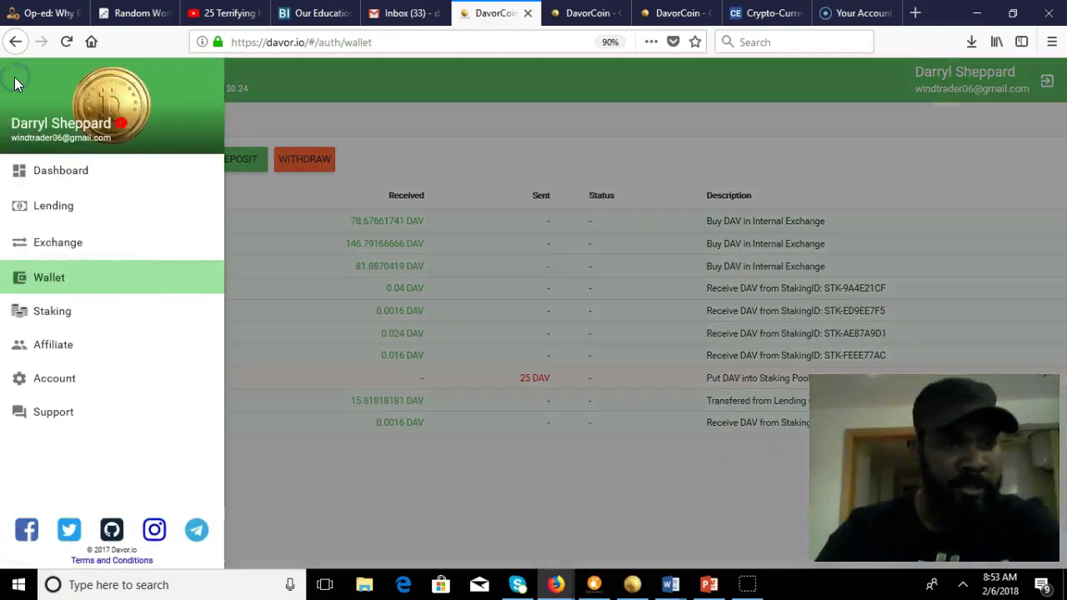
left_click(74, 311)
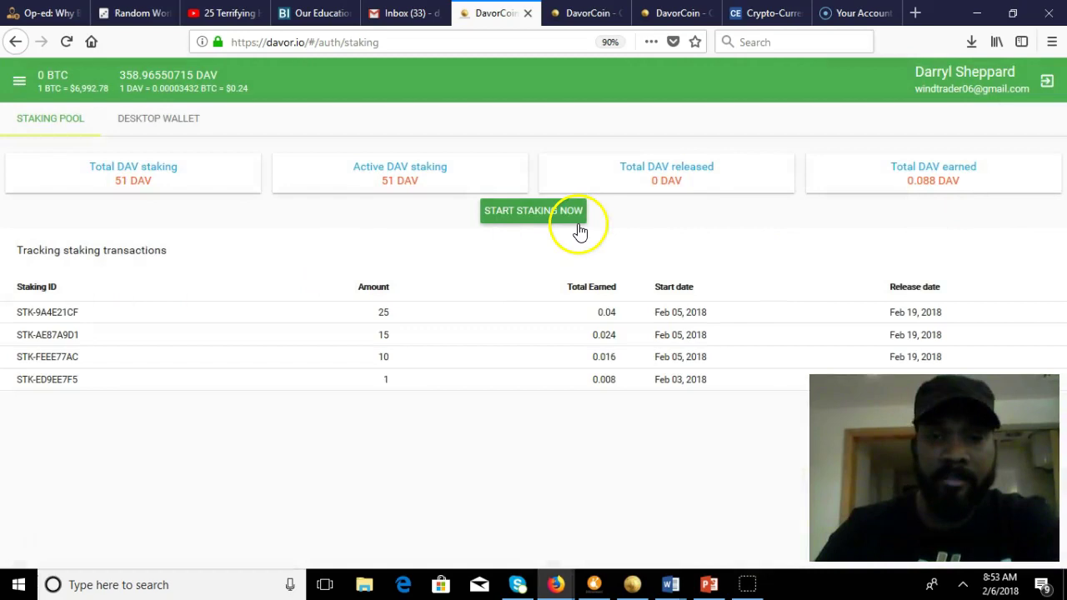
left_click(510, 211)
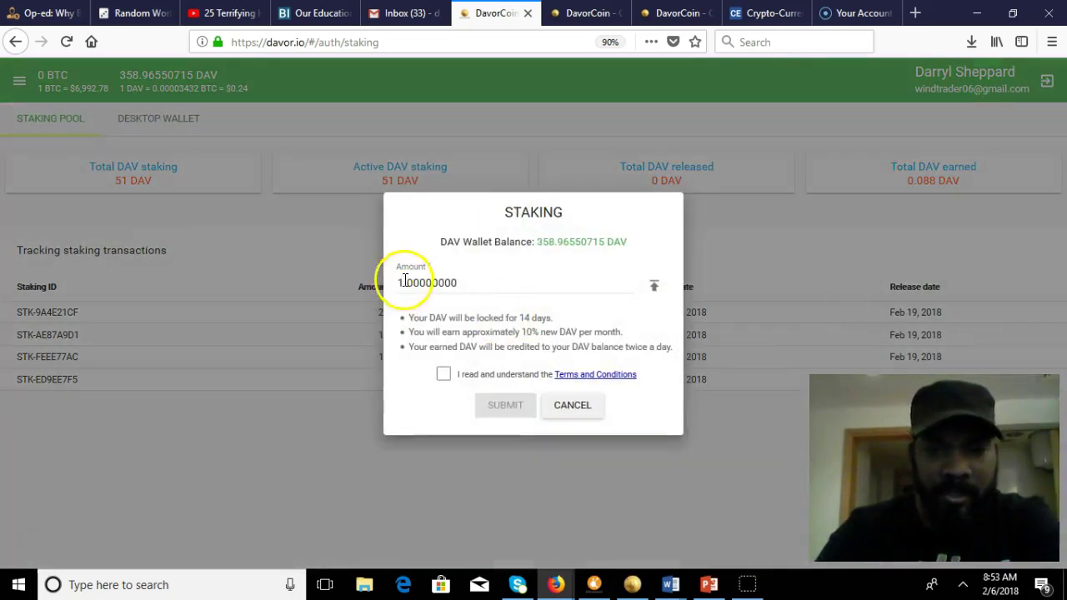
double_click(404, 281)
type("35")
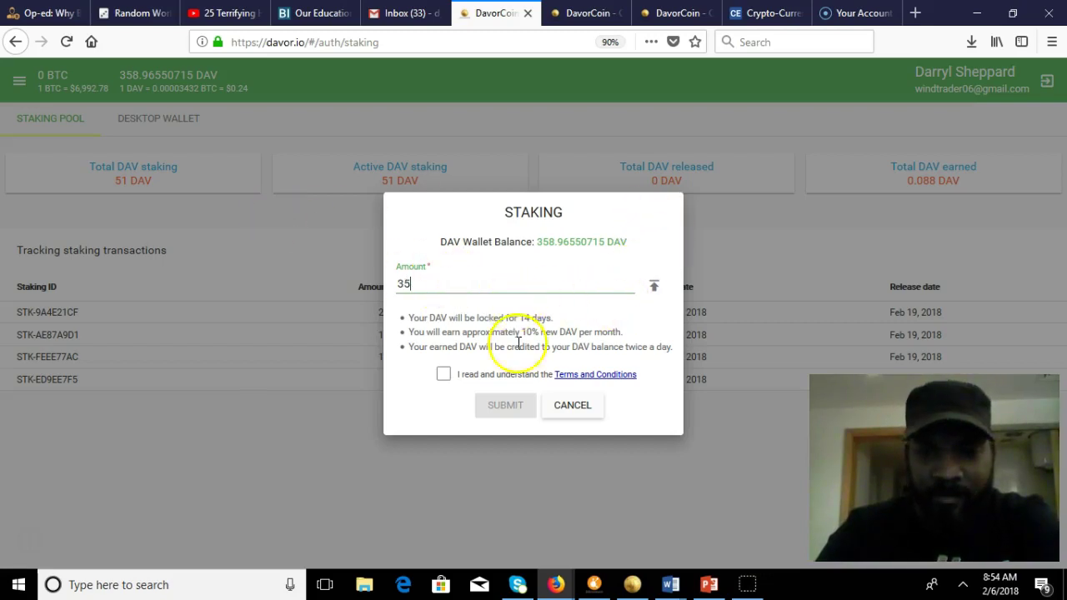
left_click(572, 405)
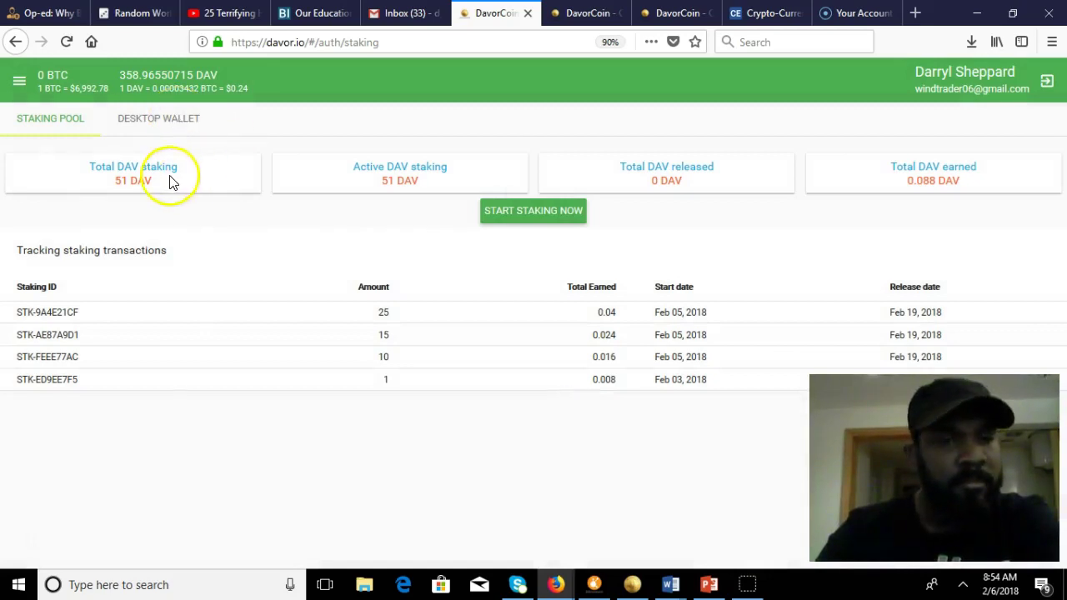
Visit the DAV wallet history, then return to the staking pool page
left_click(19, 81)
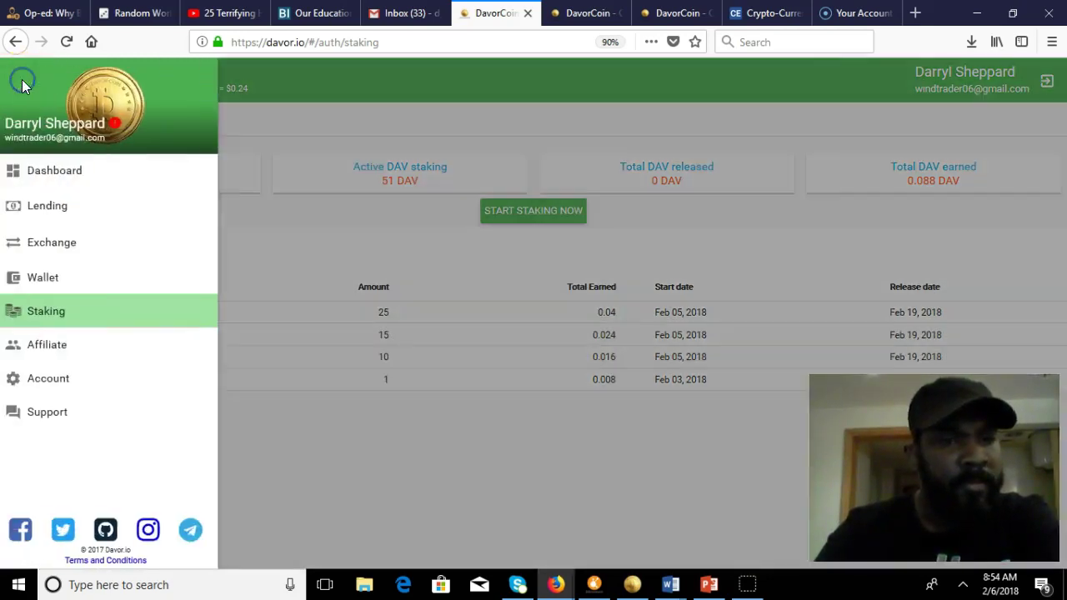
left_click(81, 275)
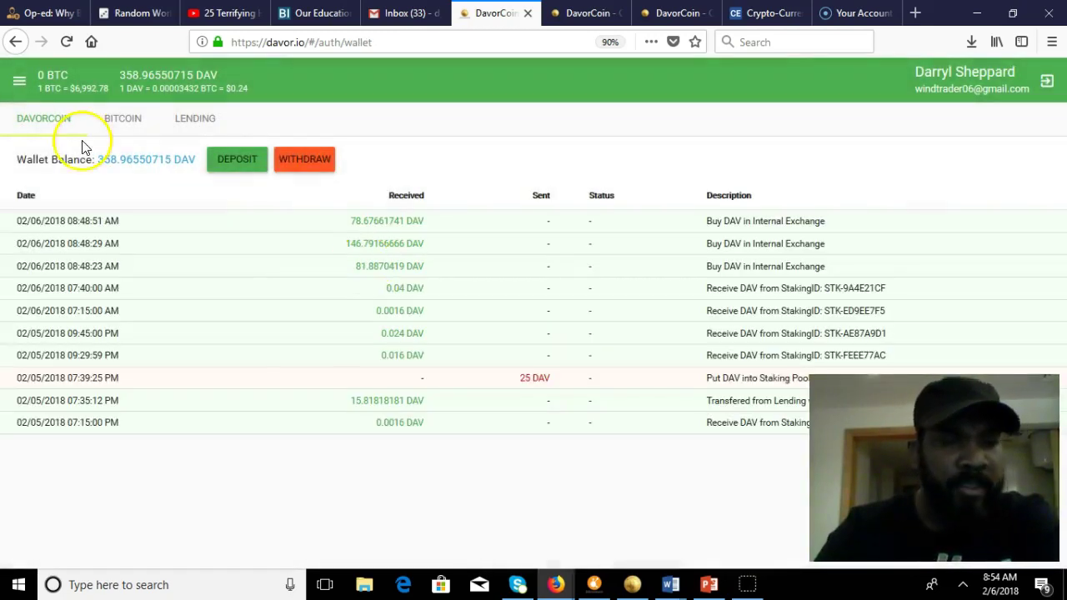
left_click(19, 81)
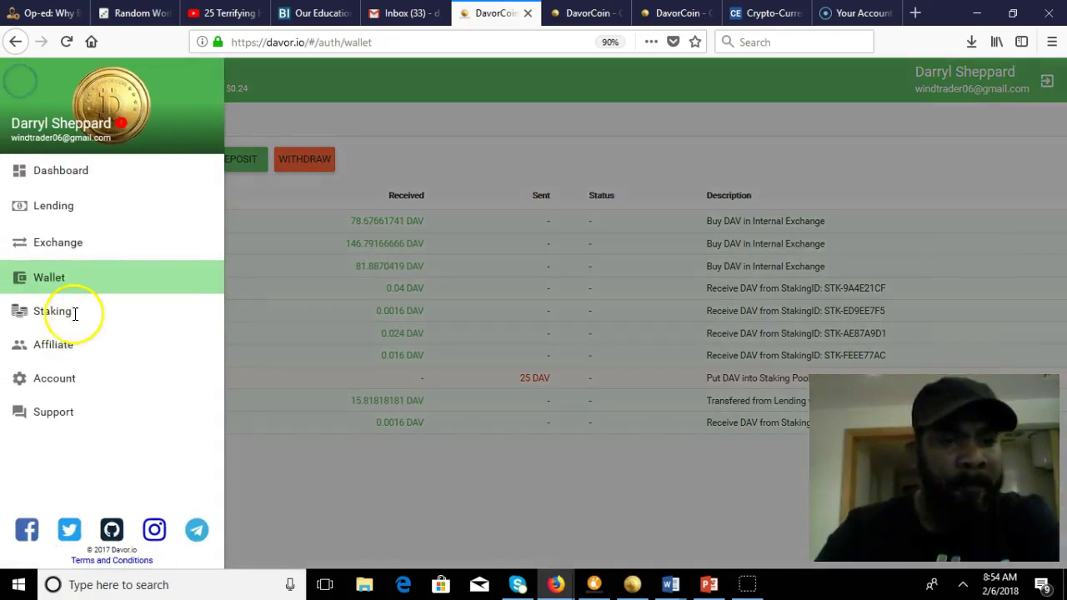
left_click(72, 314)
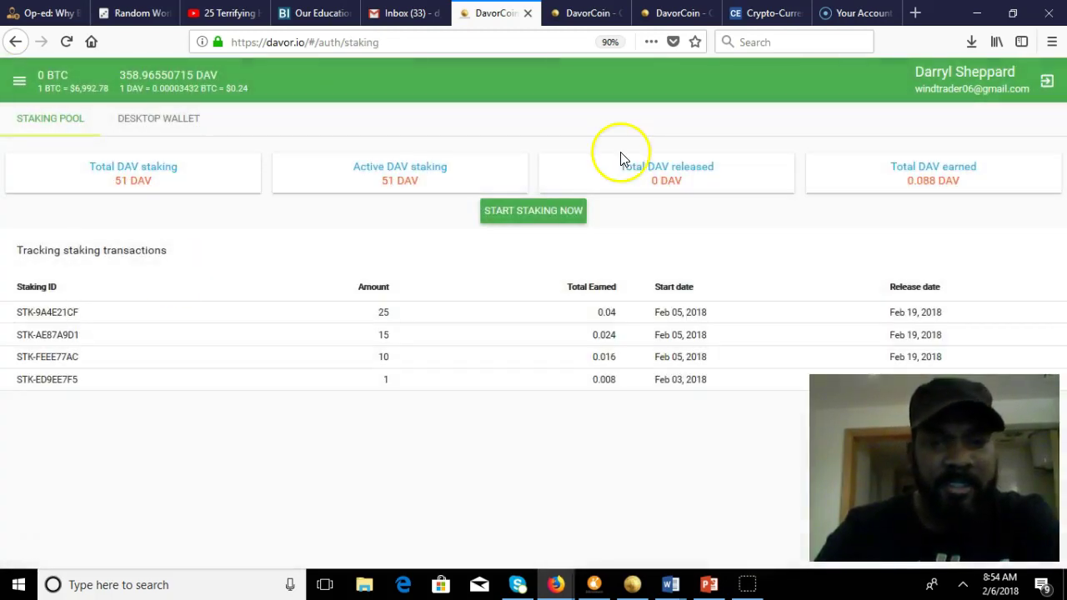
Stake 358 DAV after accepting the terms, and dismiss the success message
left_click(533, 212)
left_click(485, 276)
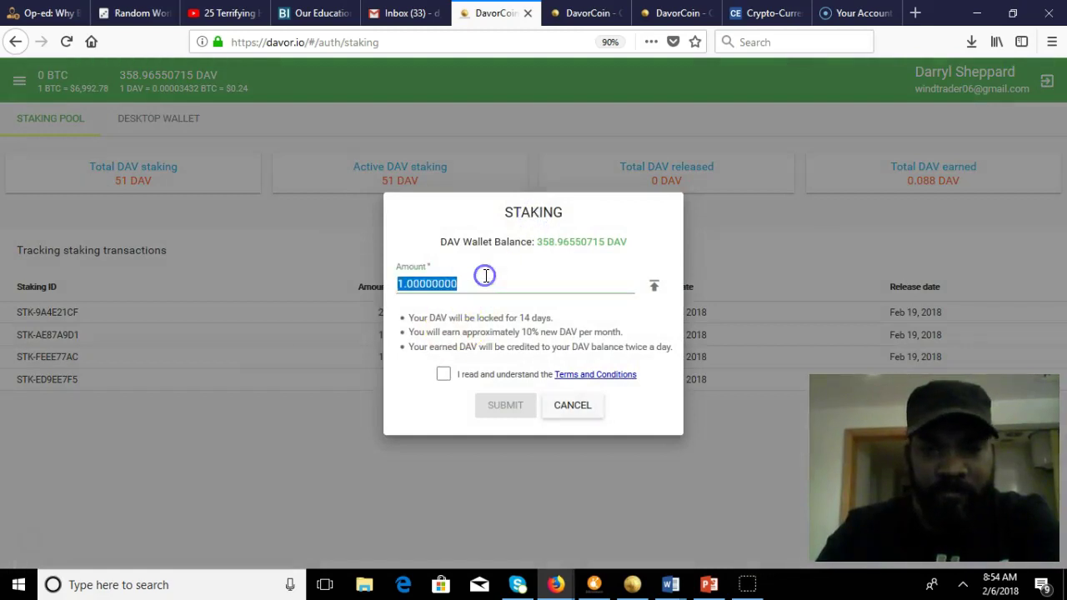
key("BackSpace")
type("358")
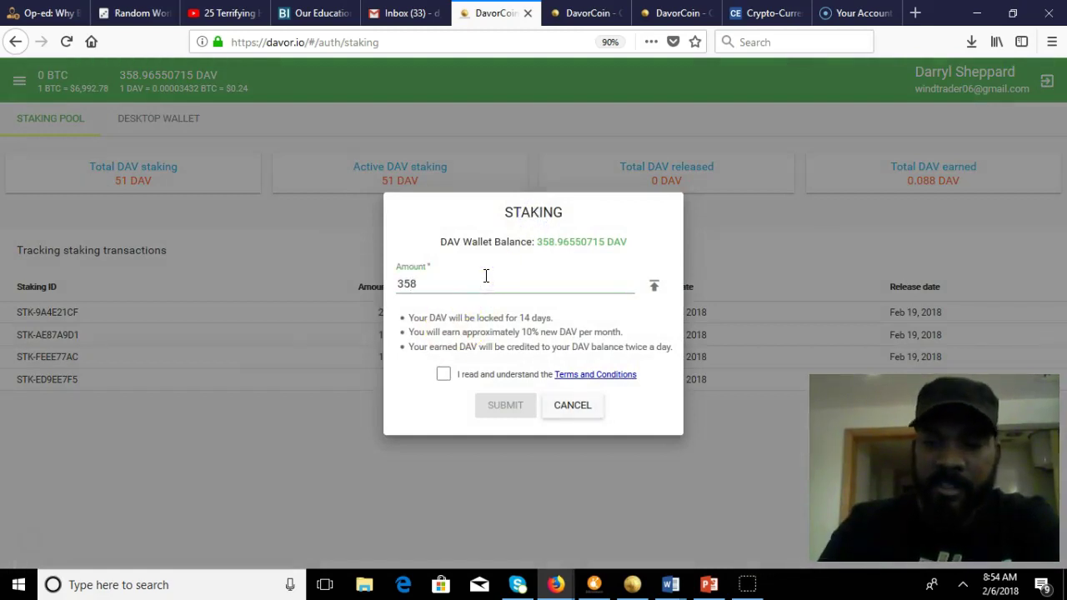
left_click(443, 374)
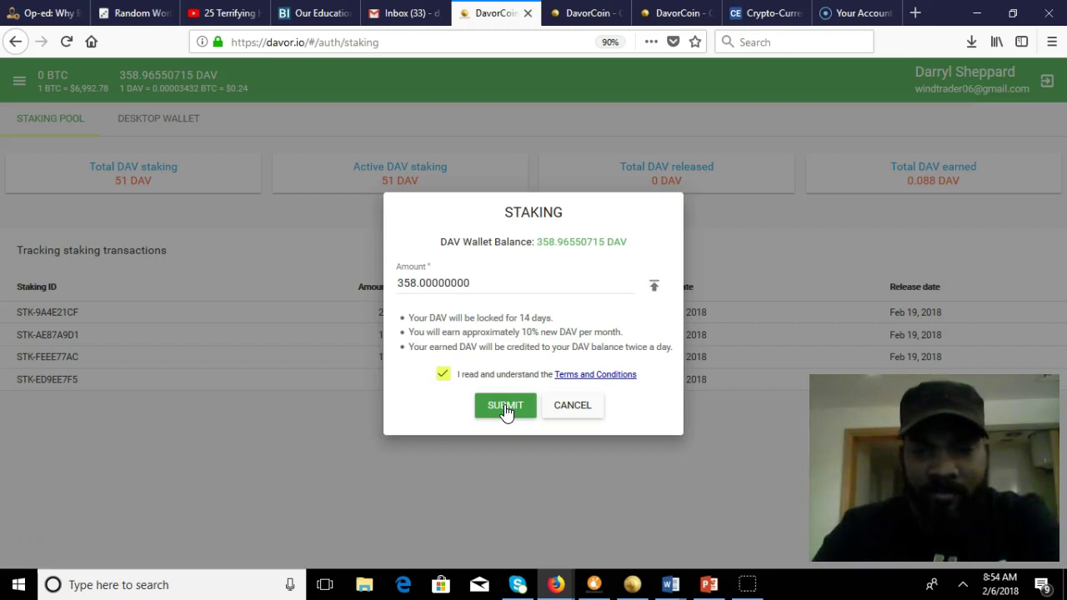
left_click(504, 405)
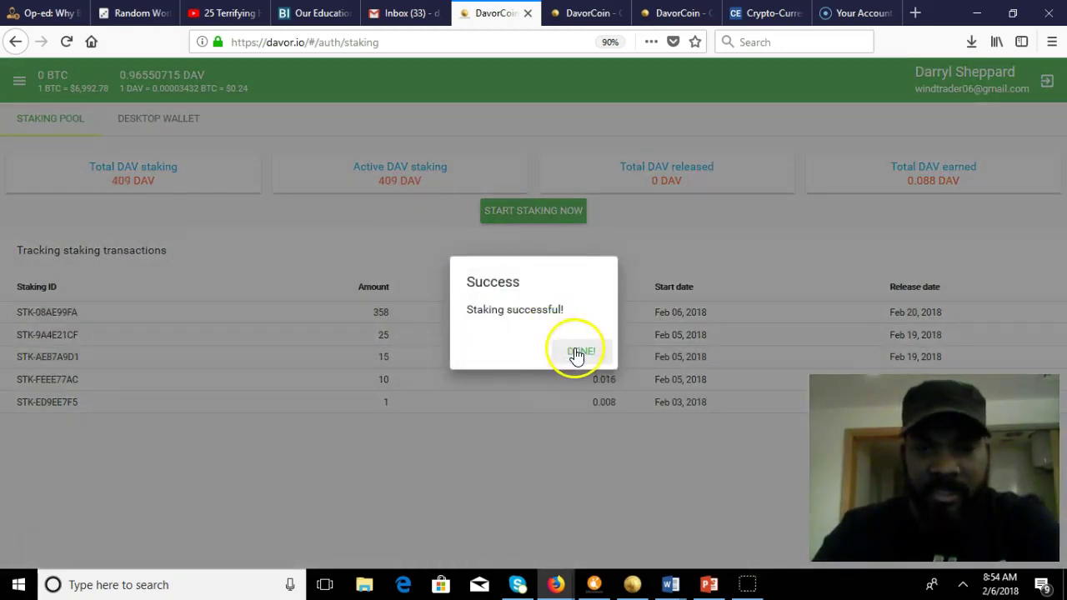
left_click(578, 350)
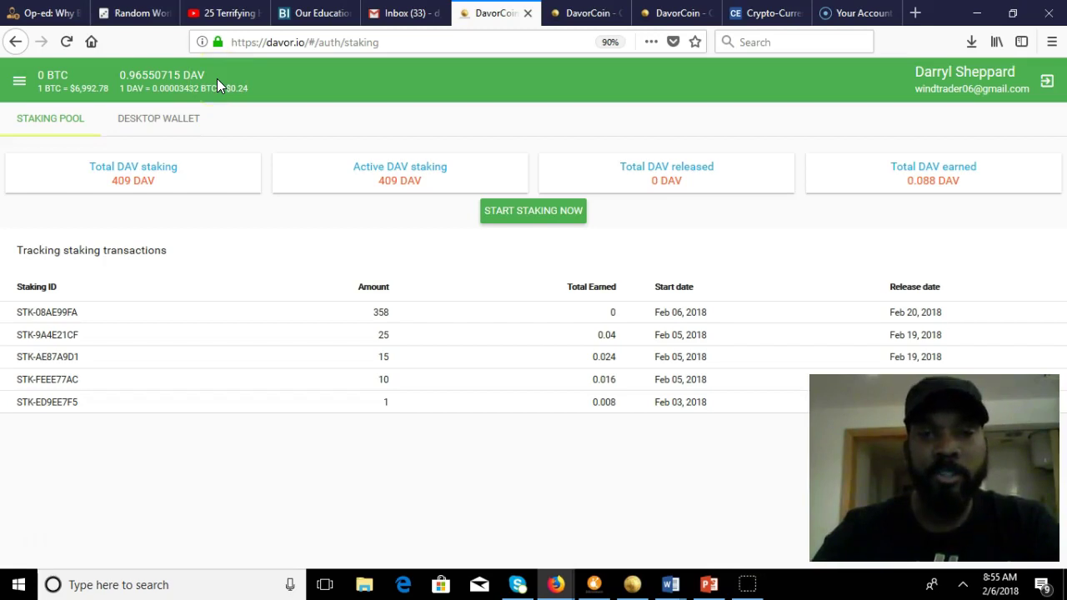
Enter the saved username and the password on the CoinExchange login page
left_click(774, 25)
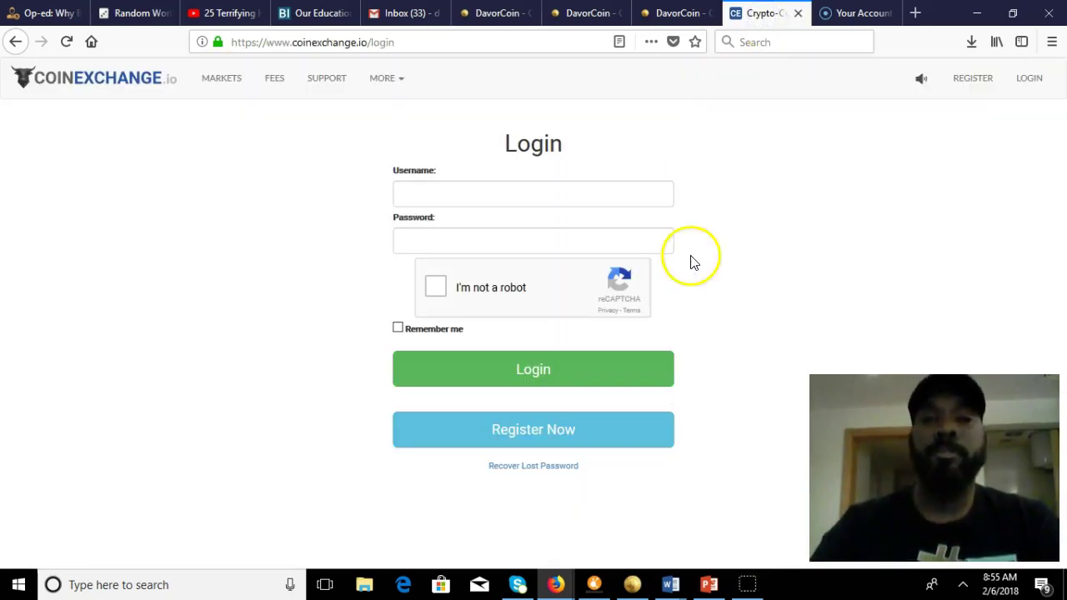
left_click(440, 198)
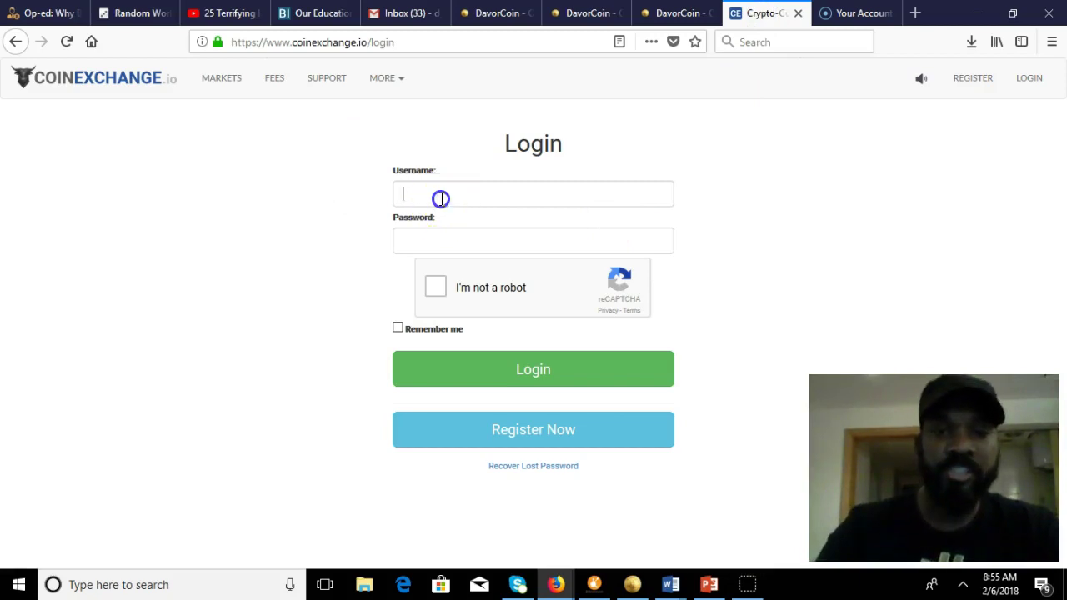
type("wind")
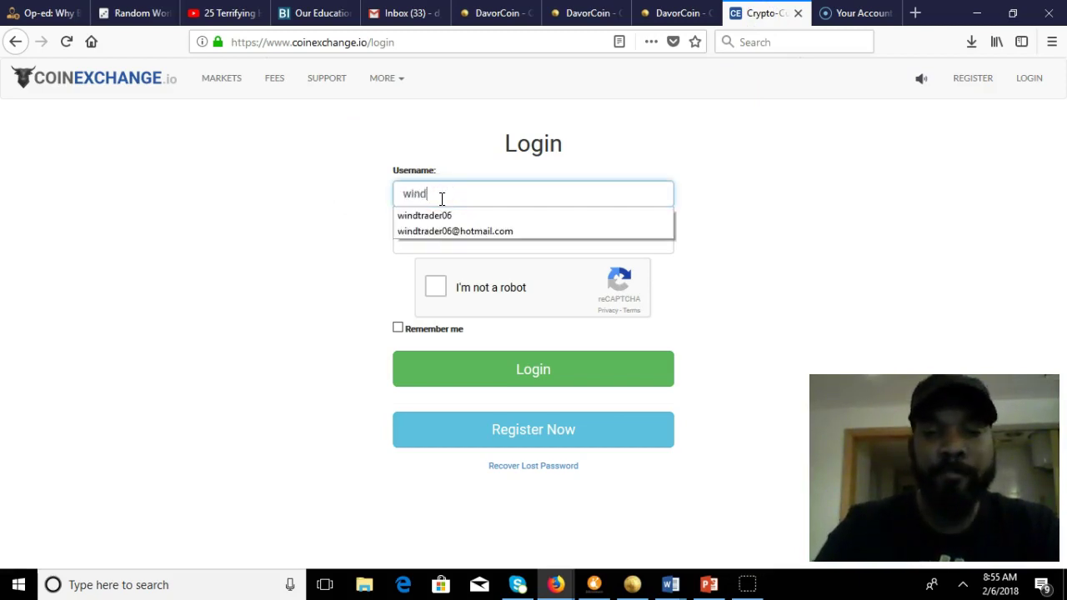
left_click(448, 213)
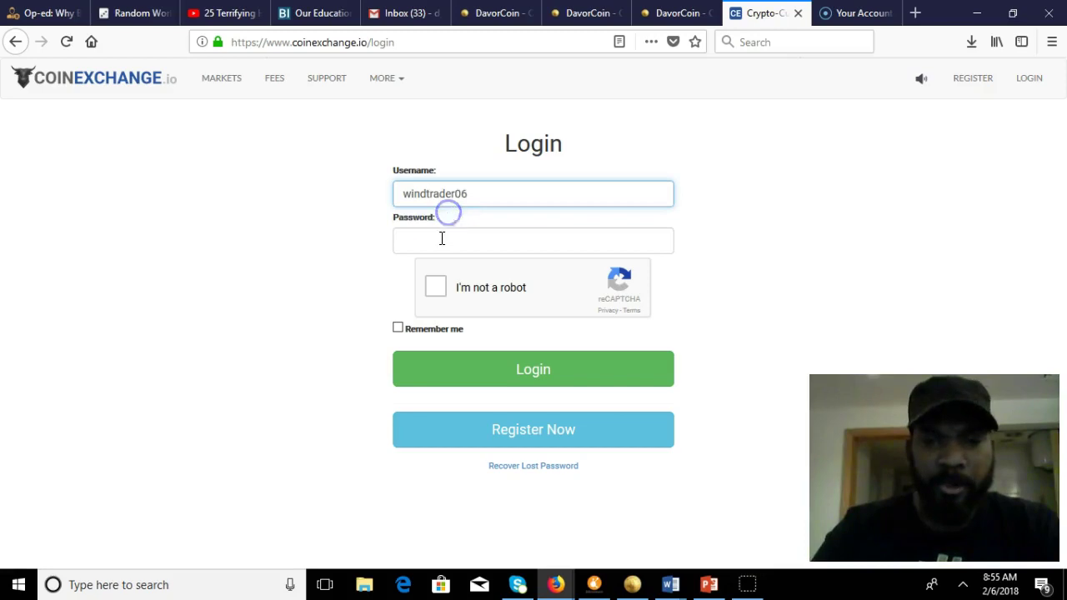
left_click(436, 240)
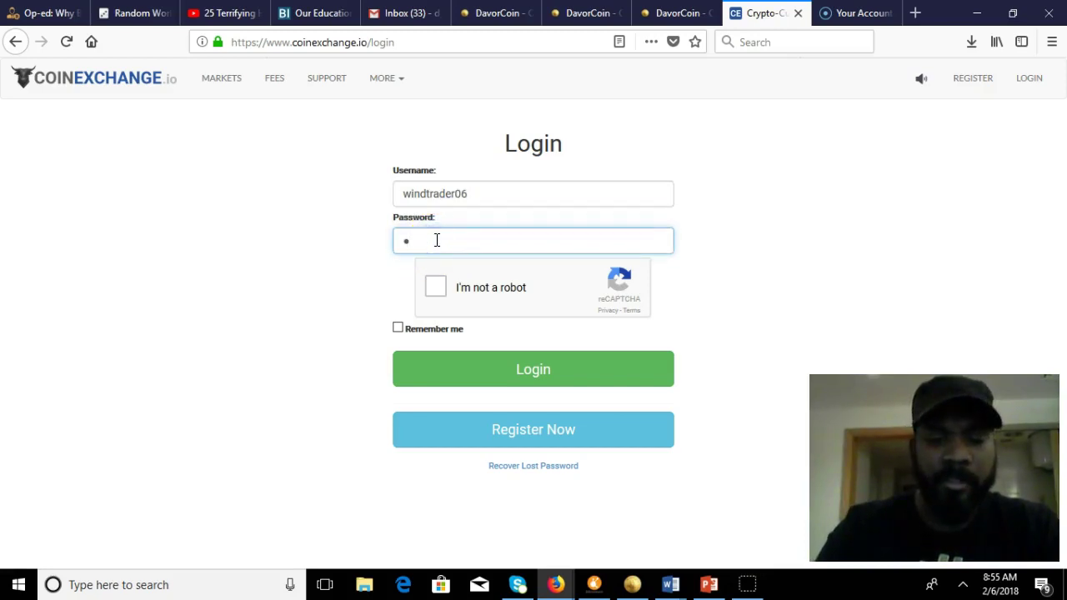
type("****")
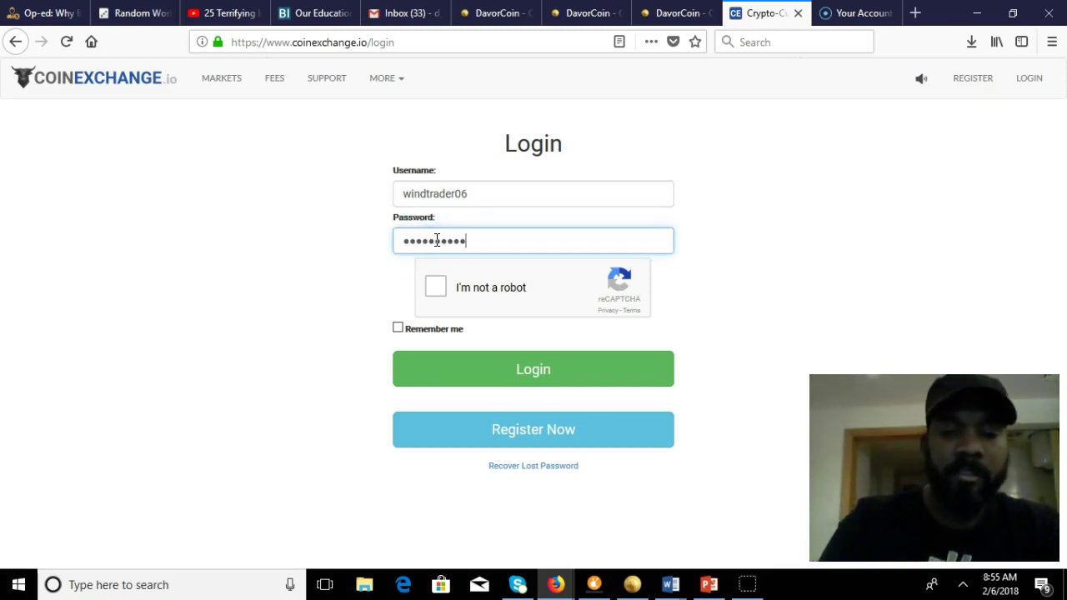
type("*")
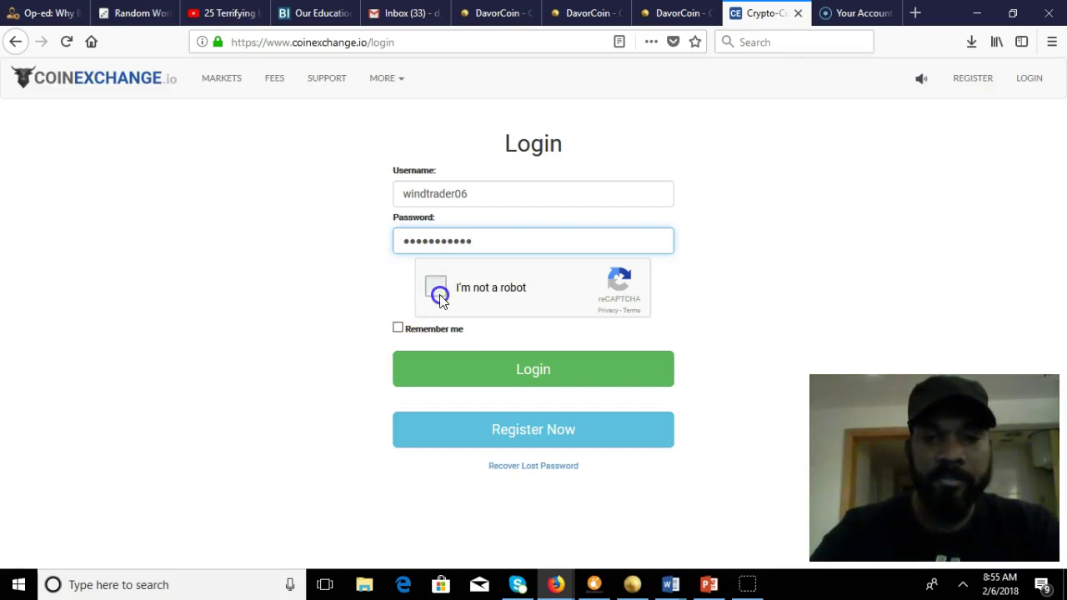
Pass the reCAPTCHA, log in, and decline Firefox's save-login prompt
left_click(436, 288)
left_click(578, 384)
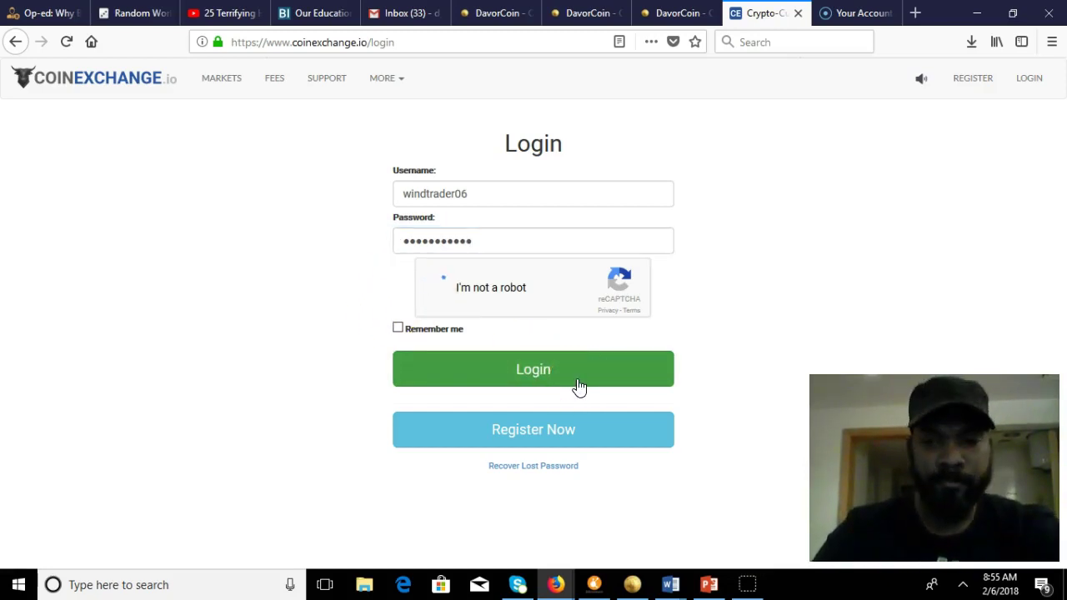
left_click(562, 384)
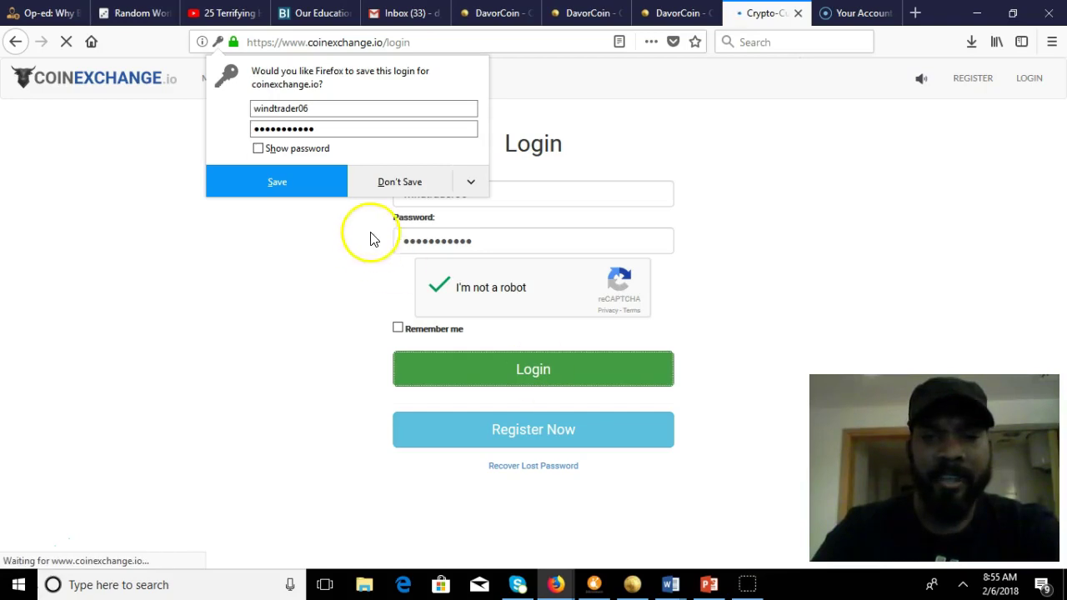
left_click(369, 181)
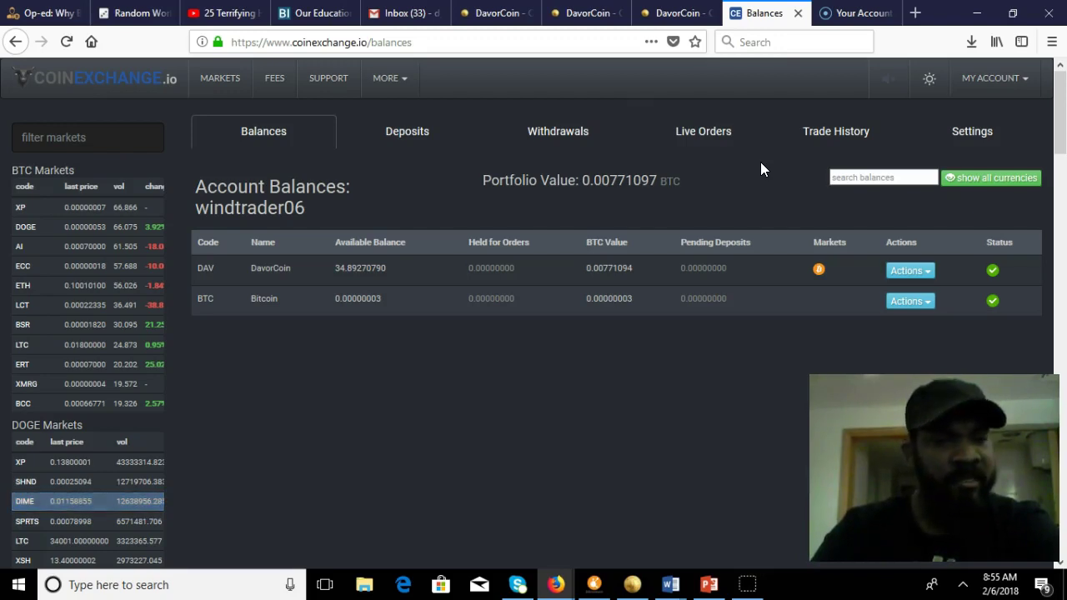
Filter the markets by 'DAV' and open the DAV/BTC market under BTC Markets
left_click(86, 143)
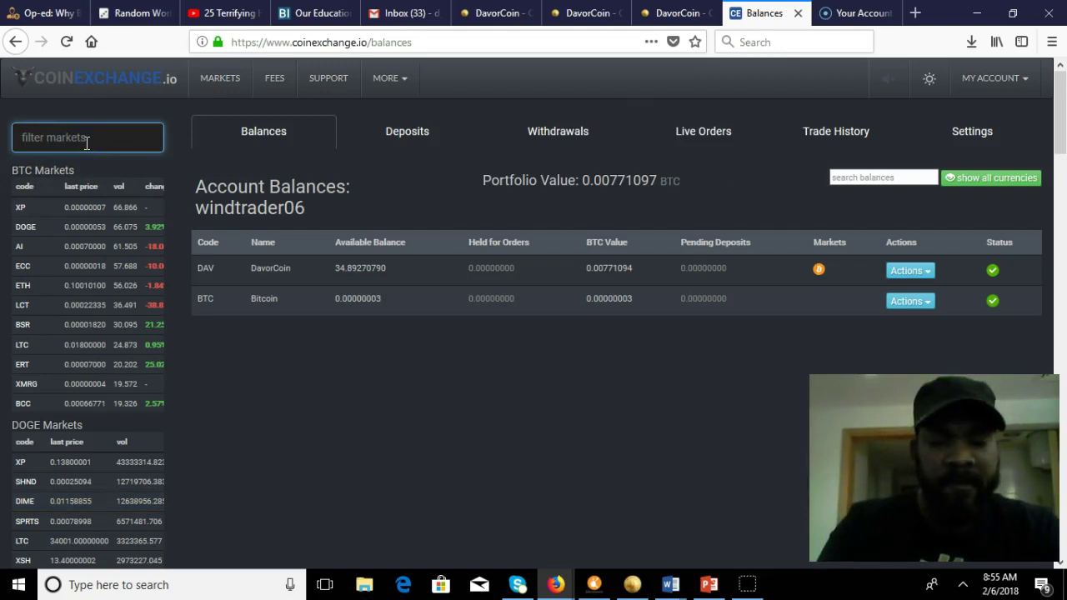
type("DAV")
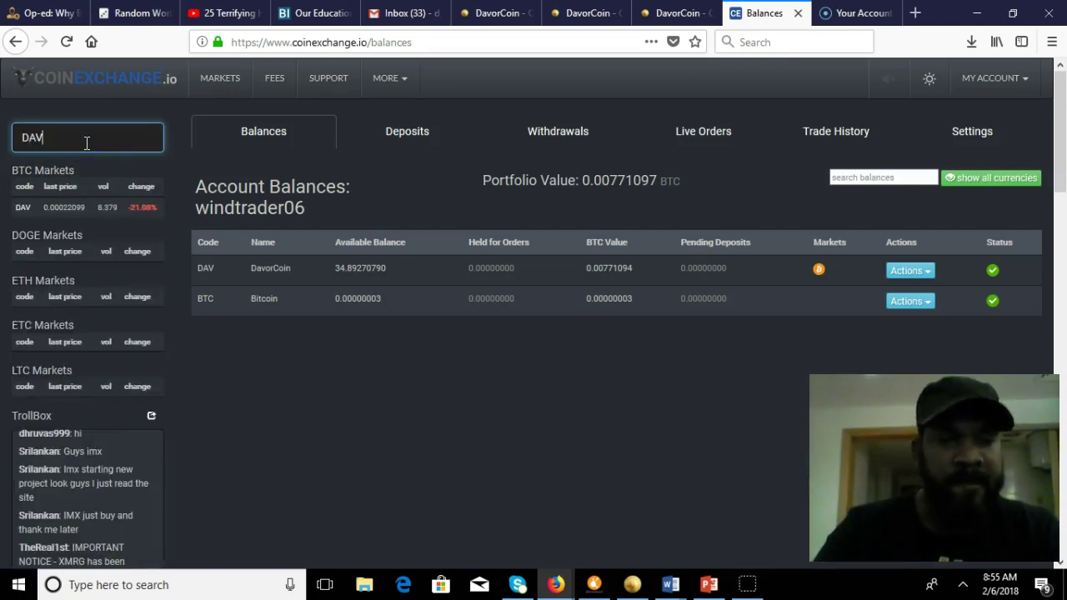
left_click(66, 207)
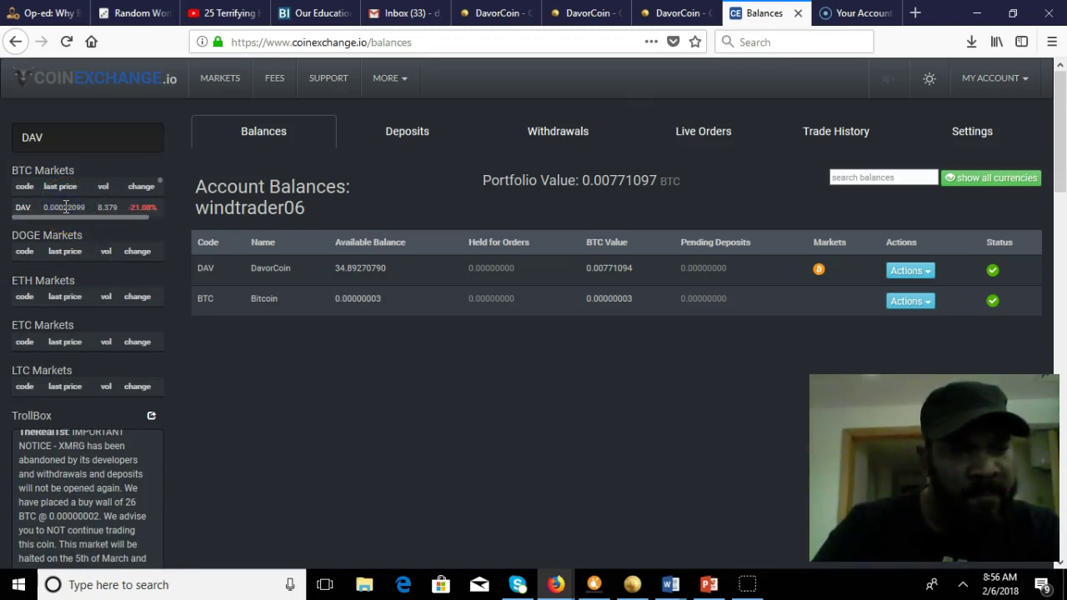
left_click(25, 213)
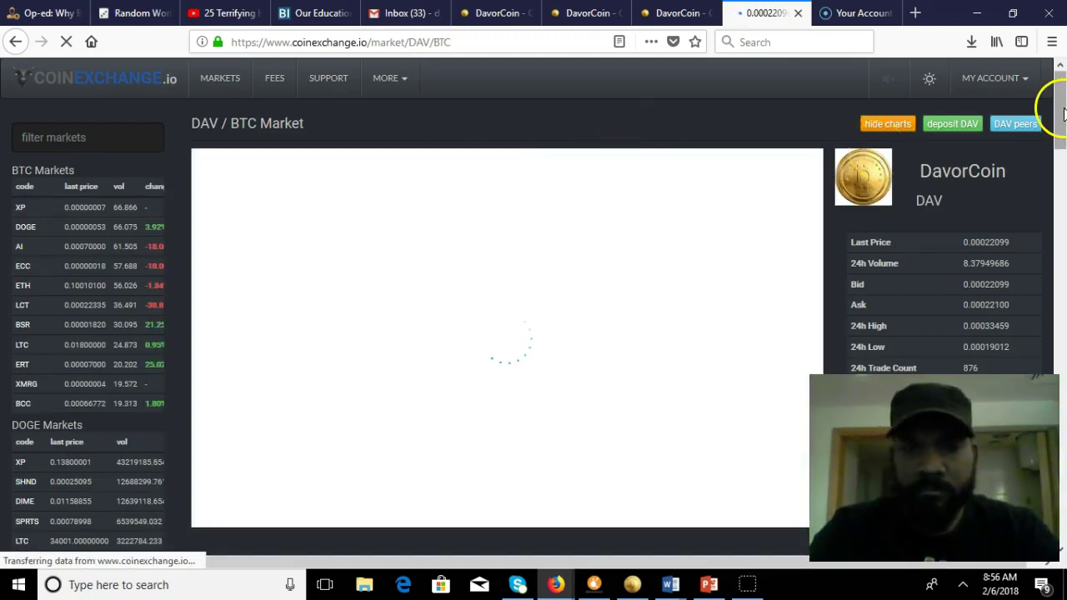
left_click(1060, 108)
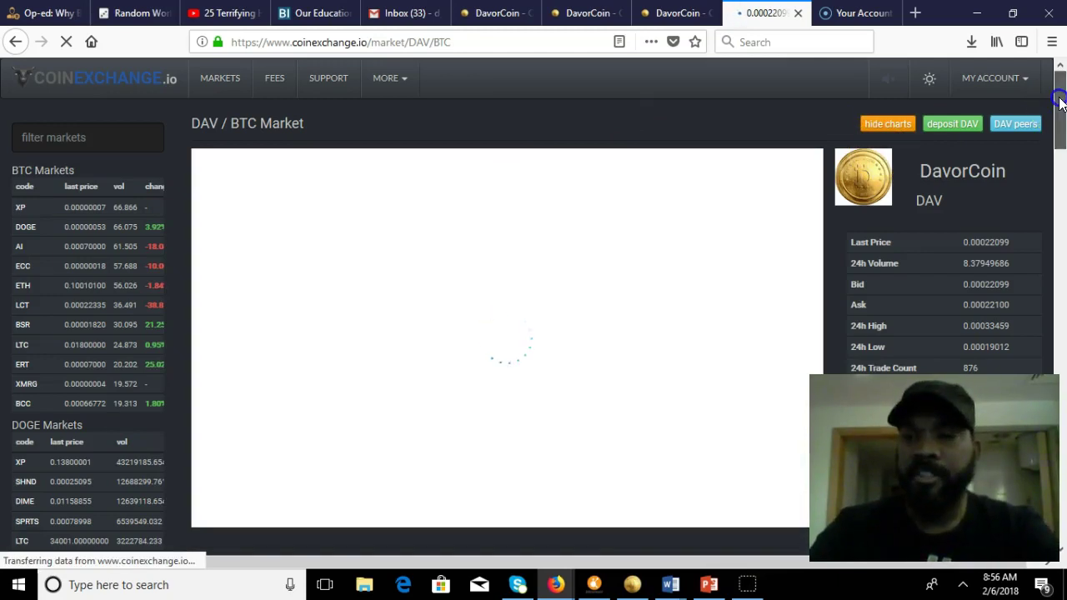
mouse_move(1060, 112)
left_mouse_down()
mouse_move(1061, 159)
mouse_move(1061, 96)
left_mouse_up()
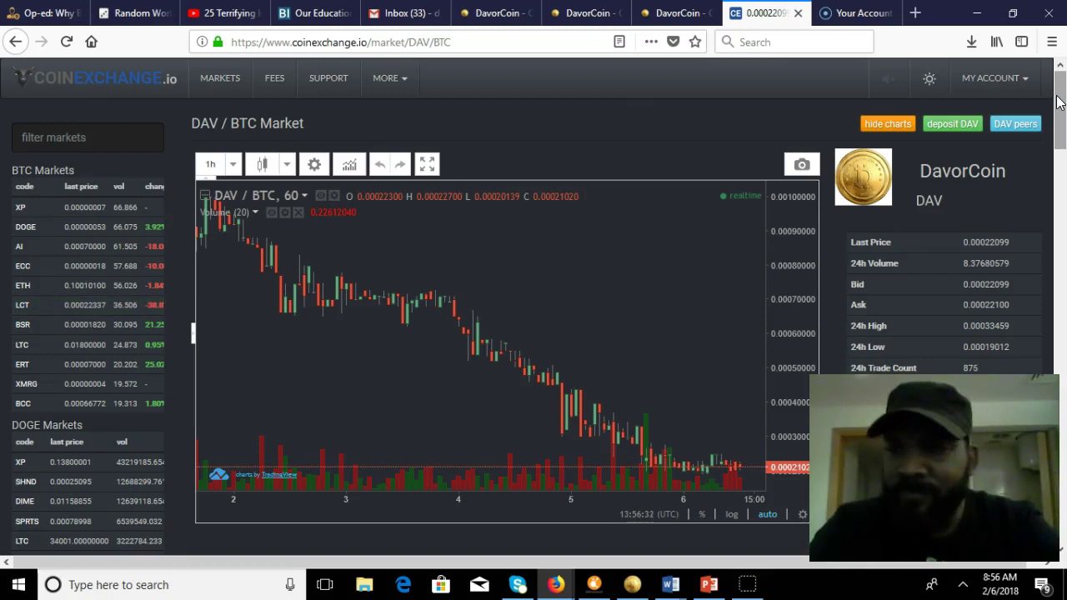
left_click_drag(1060, 100, 1060, 123)
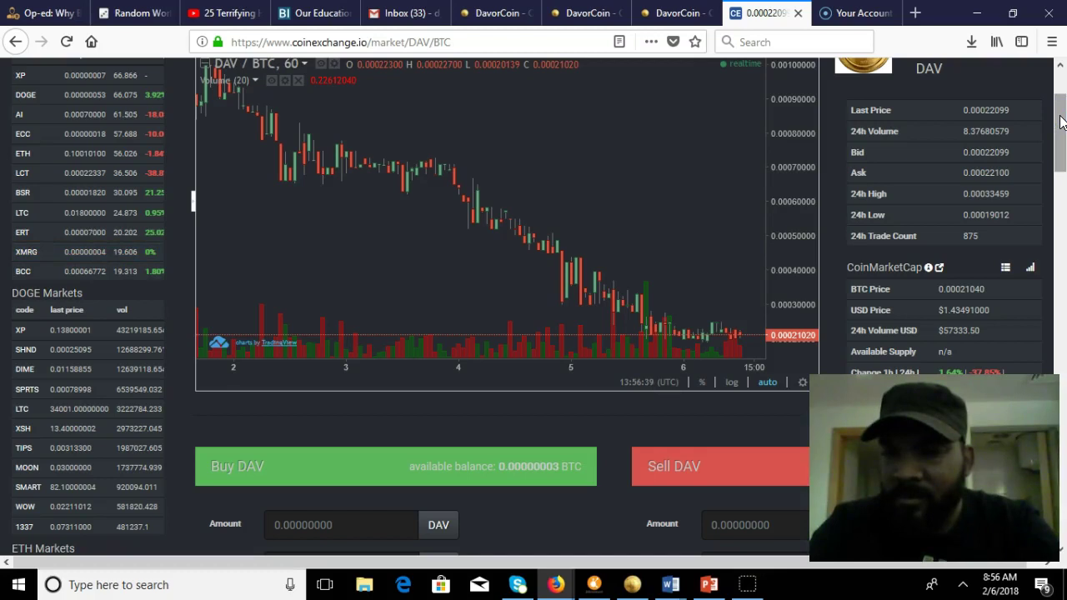
scroll(1060, 127, "down", 1)
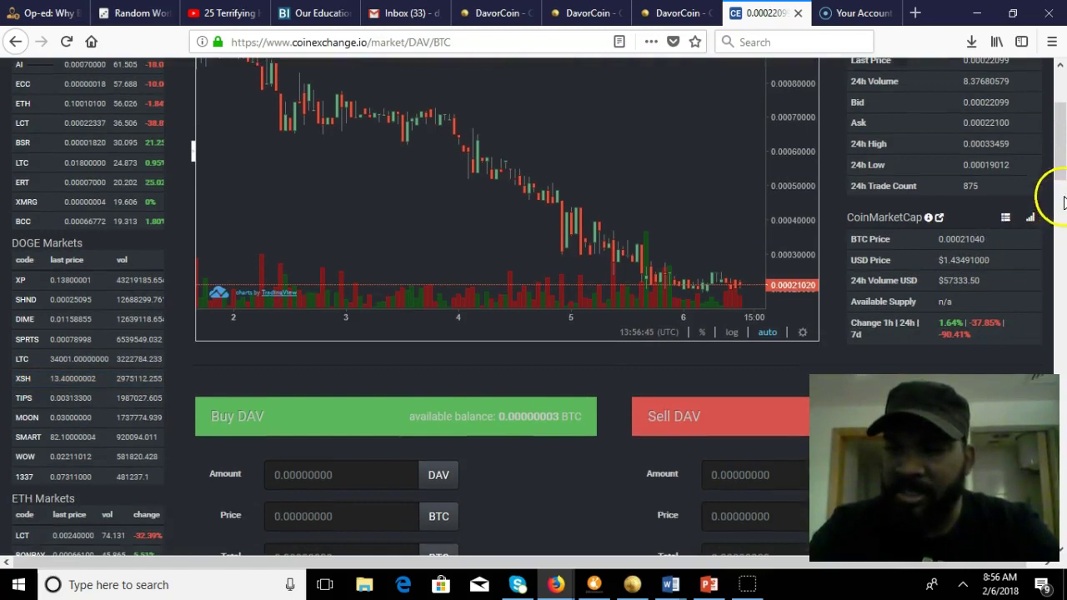
left_click(1061, 152)
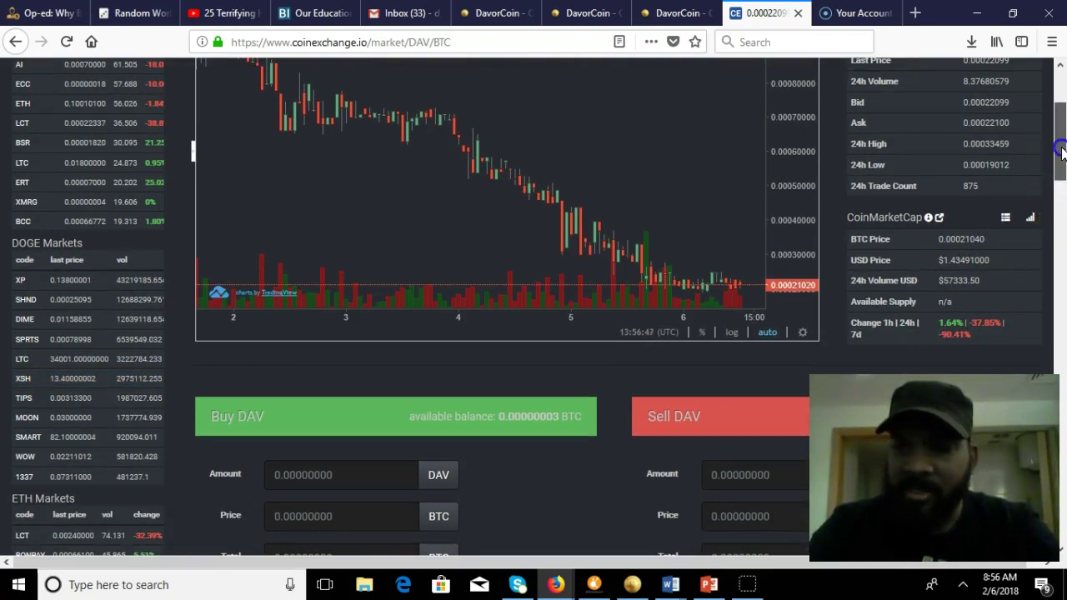
left_click_drag(1061, 152, 1061, 159)
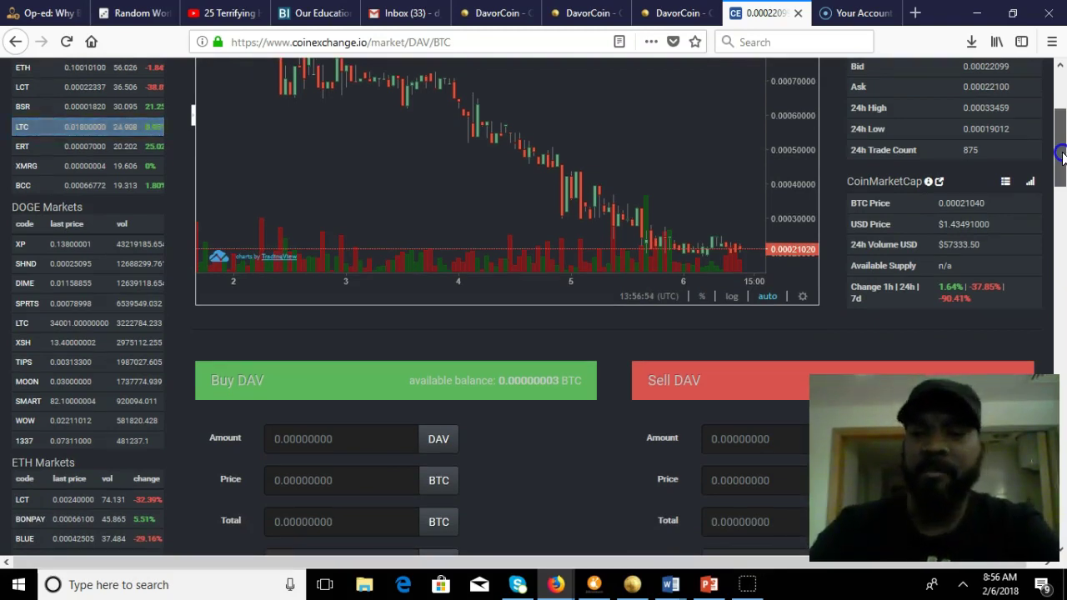
left_click_drag(1061, 154, 1061, 108)
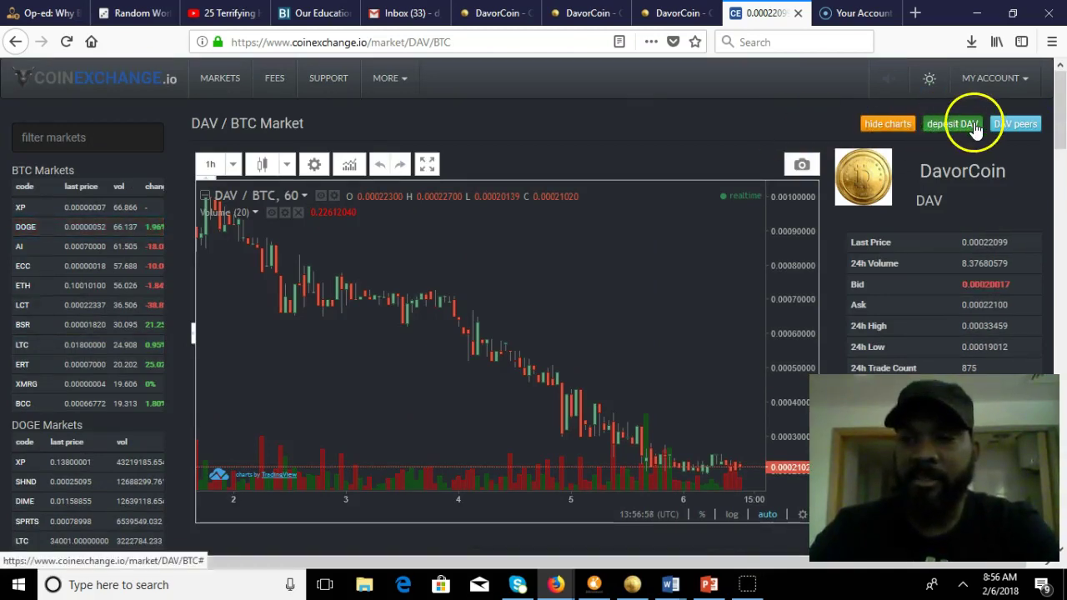
left_click(987, 80)
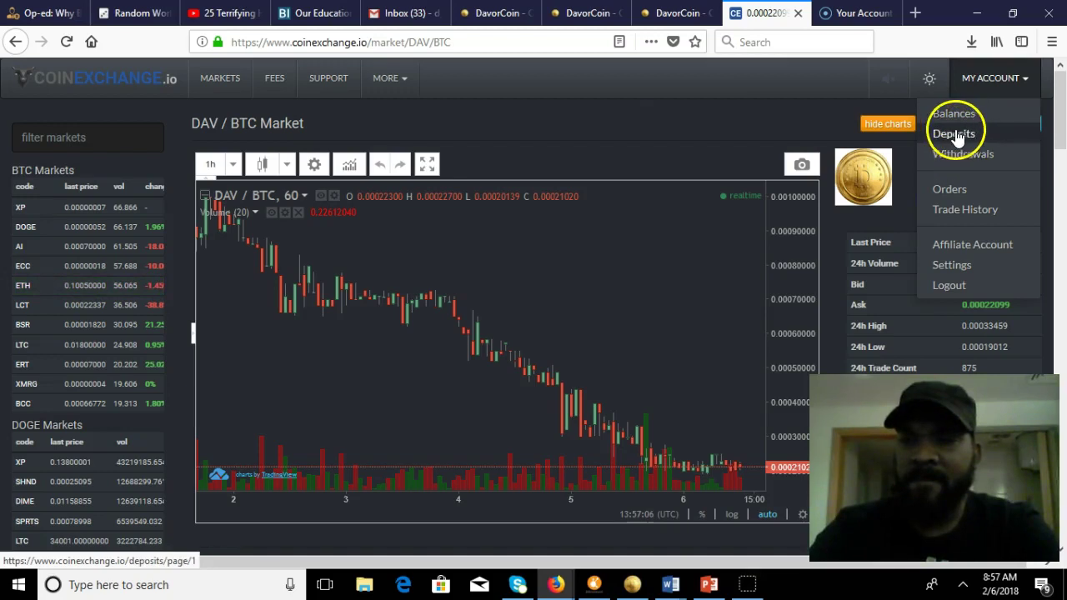
From Balances, choose Withdraw DAV in the DavorCoin row's Actions menu
left_click(959, 113)
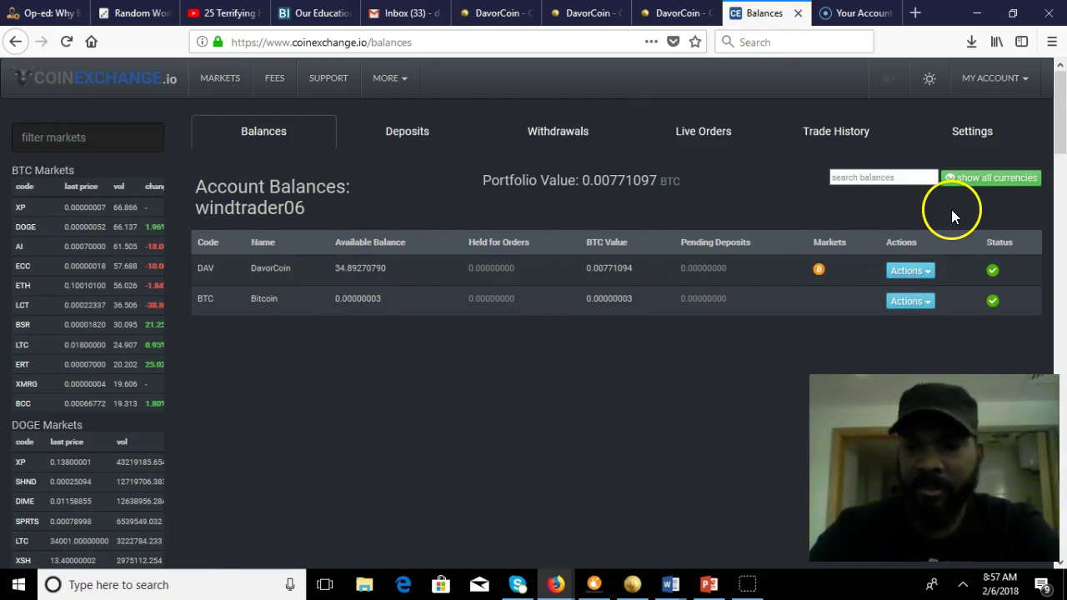
left_click(926, 272)
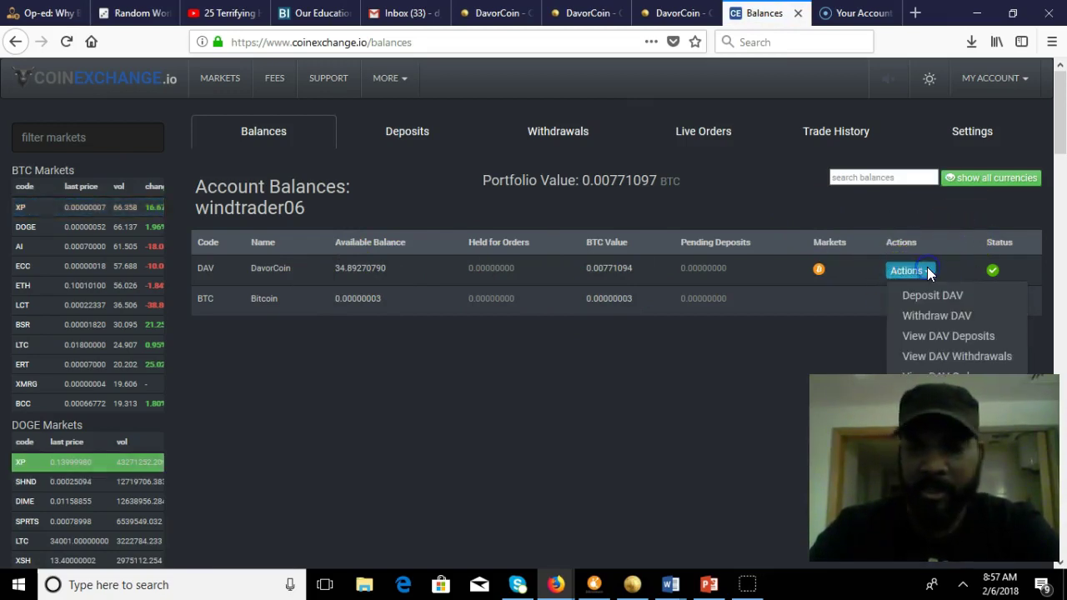
left_click(944, 315)
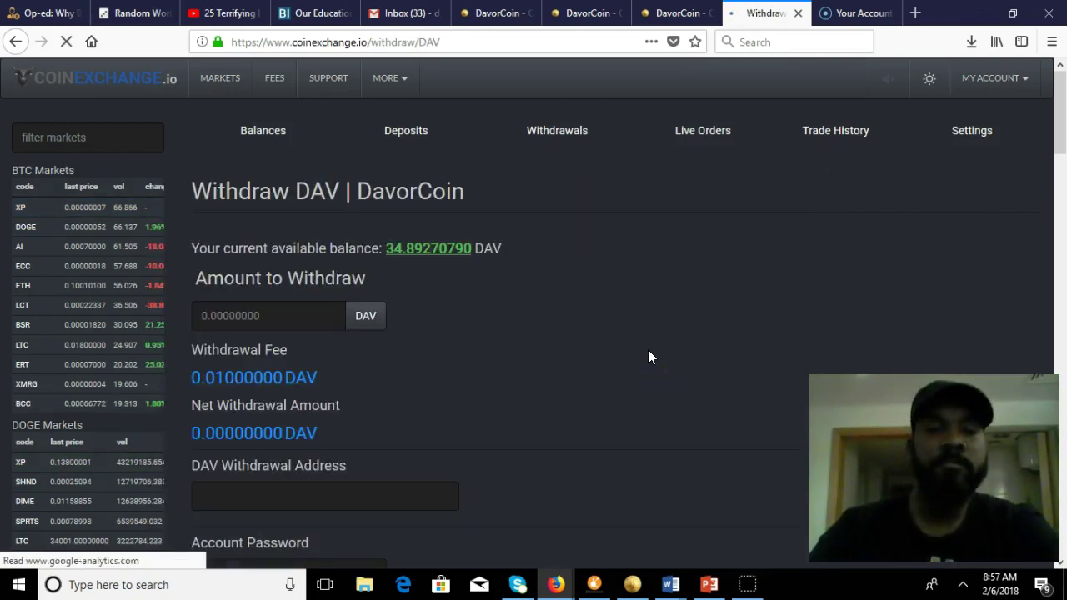
left_click(441, 353)
Copy the DavorCoin wallet's receiving address and switch back to the Withdraw DAV page
left_click(631, 584)
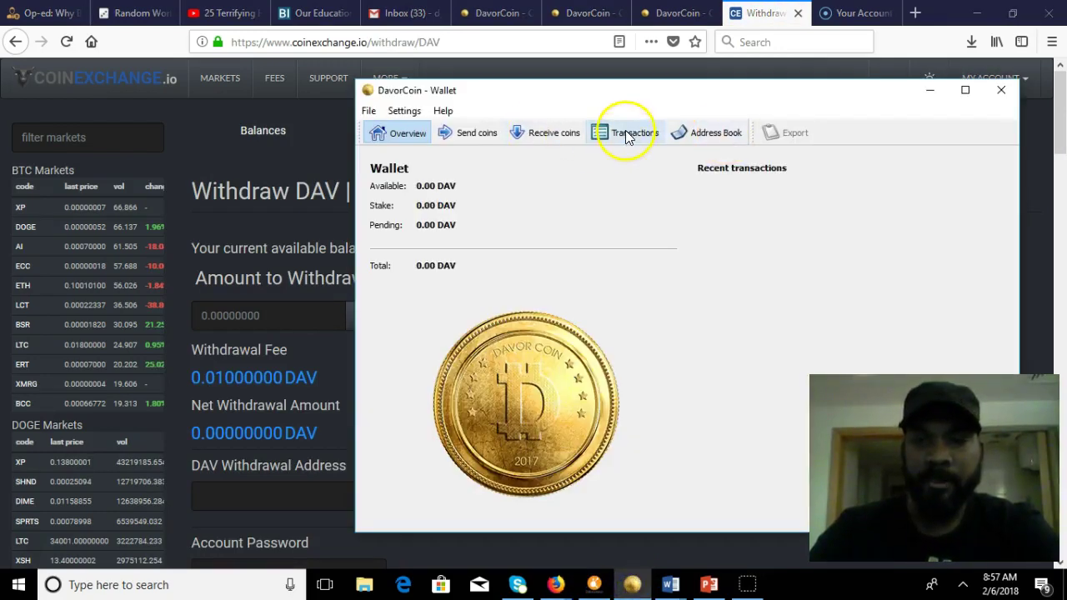
left_click(625, 132)
left_click(556, 135)
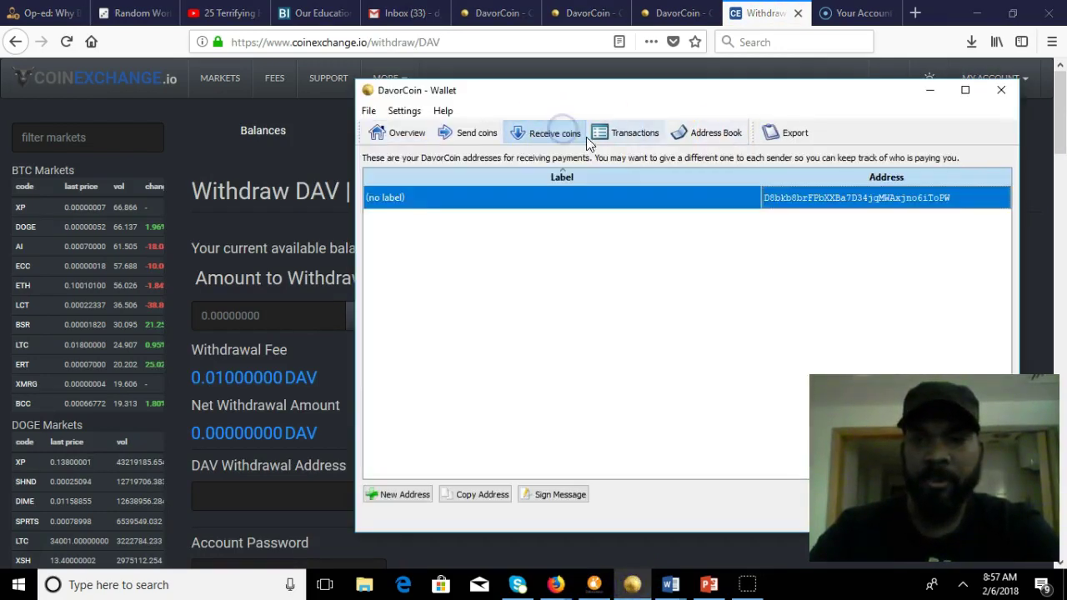
left_click(810, 194)
right_click(807, 193)
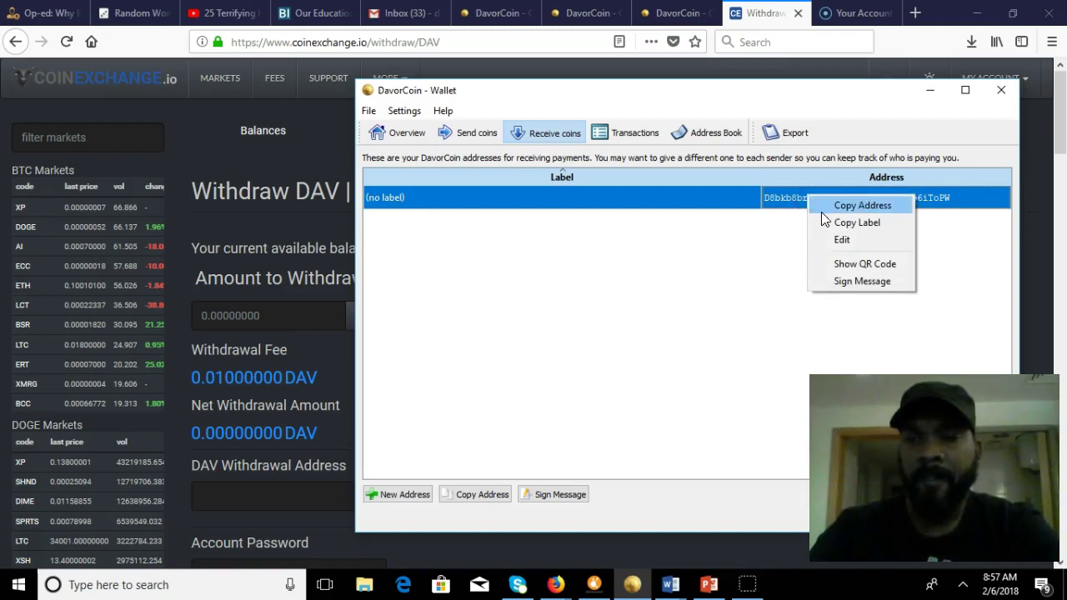
left_click(845, 206)
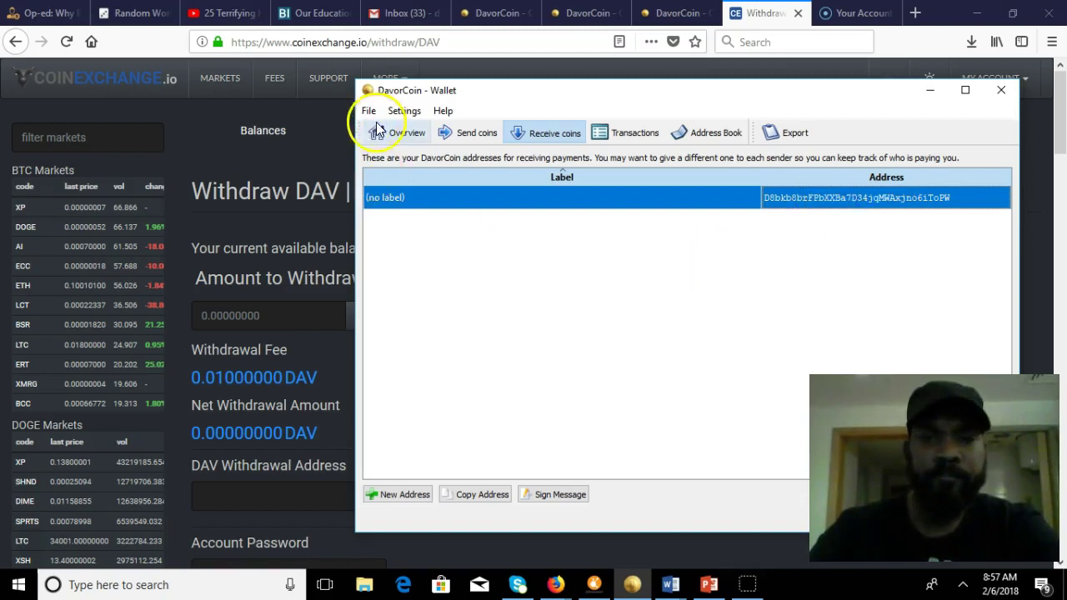
left_click(333, 390)
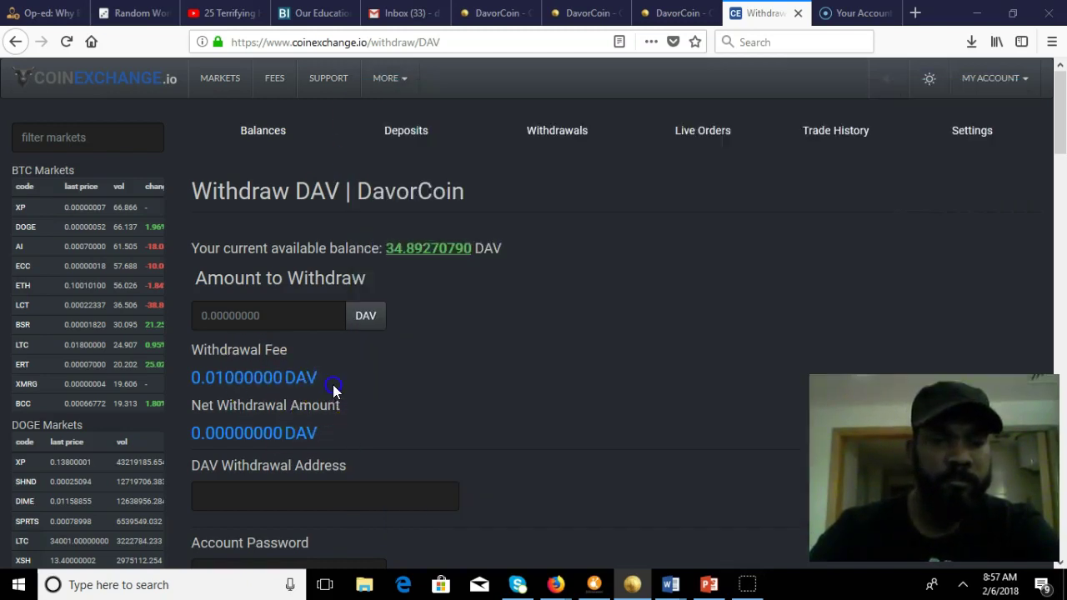
Paste the wallet's receiving address into the DAV Withdrawal Address field and check it
left_click(715, 305)
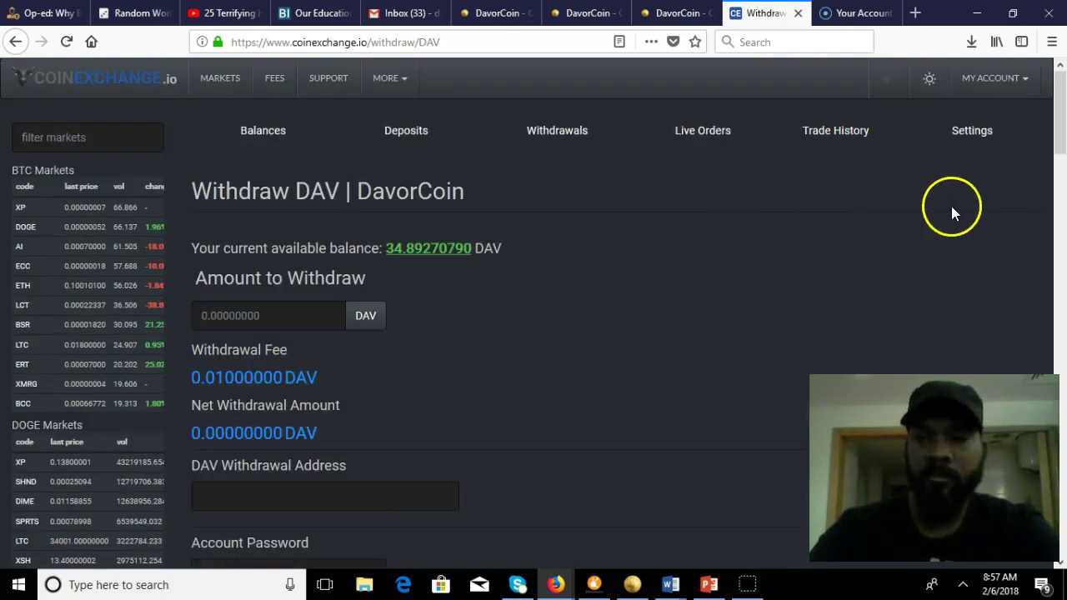
left_click_drag(1059, 121, 1058, 154)
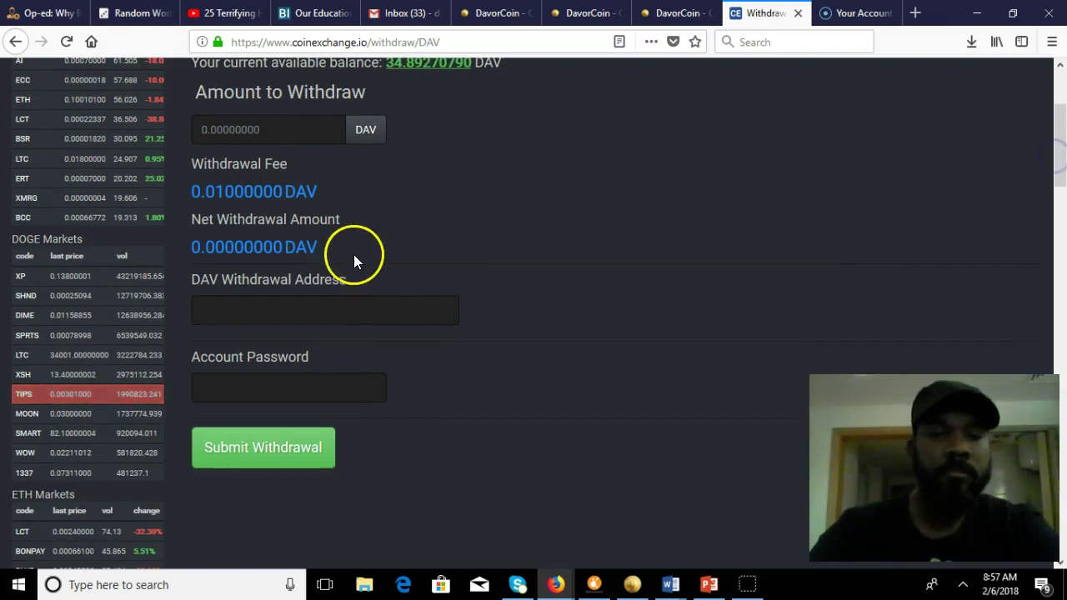
left_click(204, 309)
right_click(212, 310)
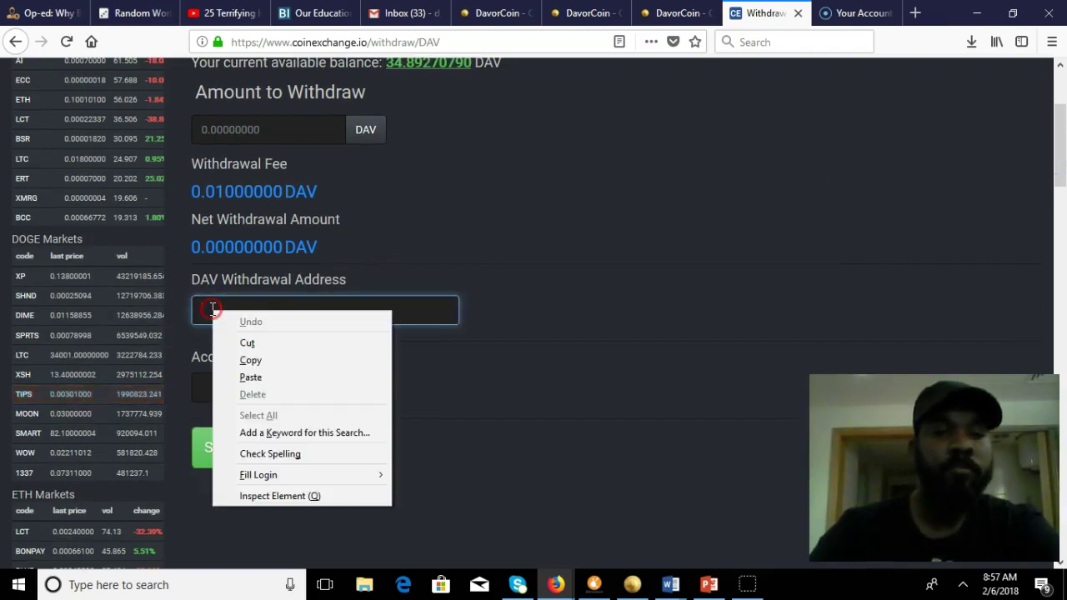
left_click(265, 376)
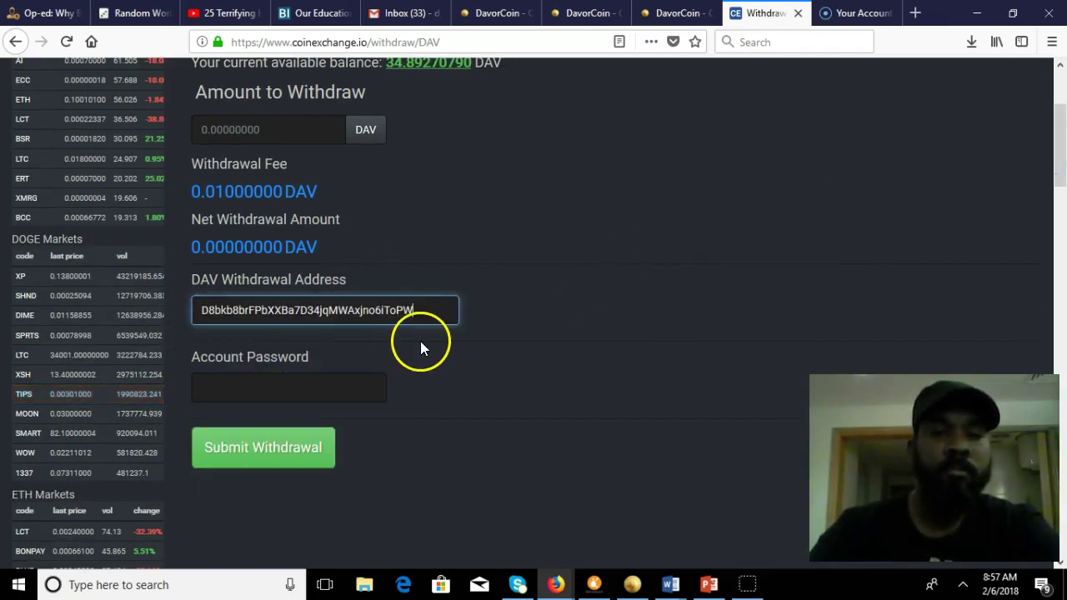
left_click(631, 585)
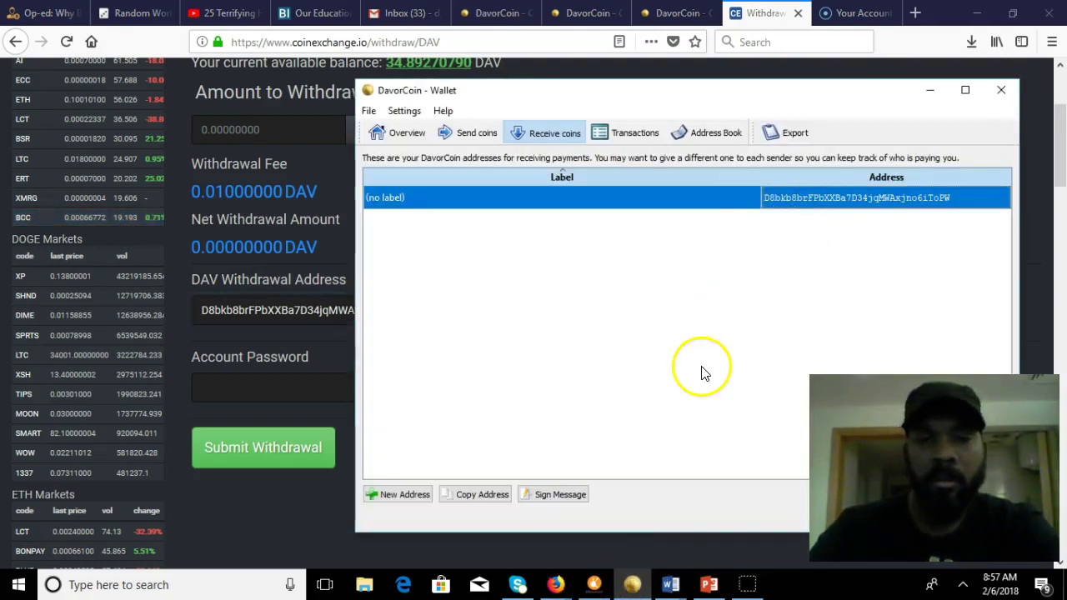
Fill in the full 34.89270790 DAV balance, enter the password, and submit the withdrawal
left_click(259, 130)
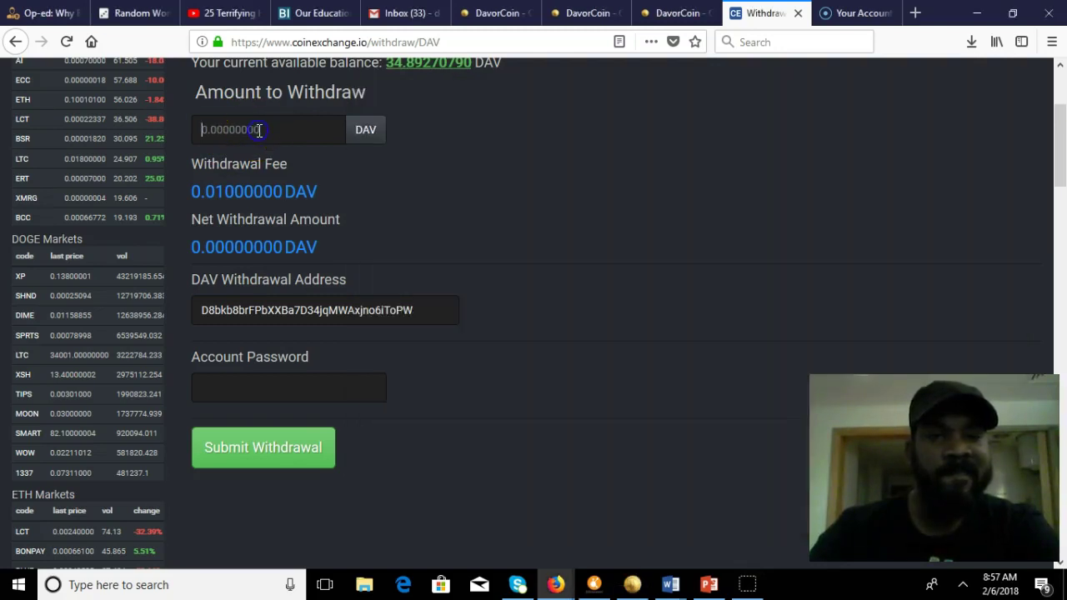
left_click(440, 63)
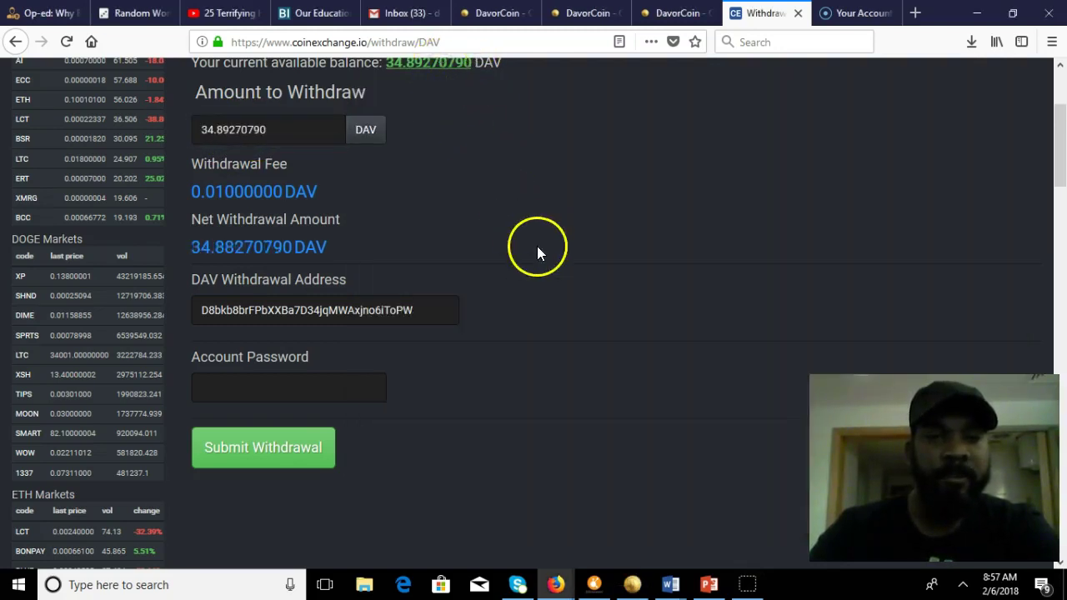
left_click(245, 383)
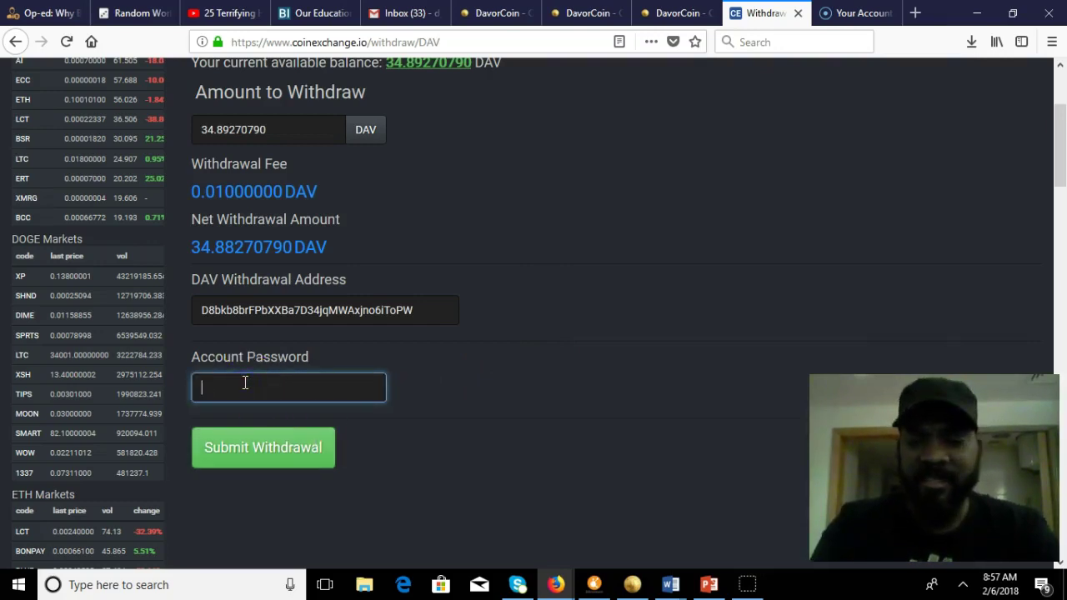
type("••")
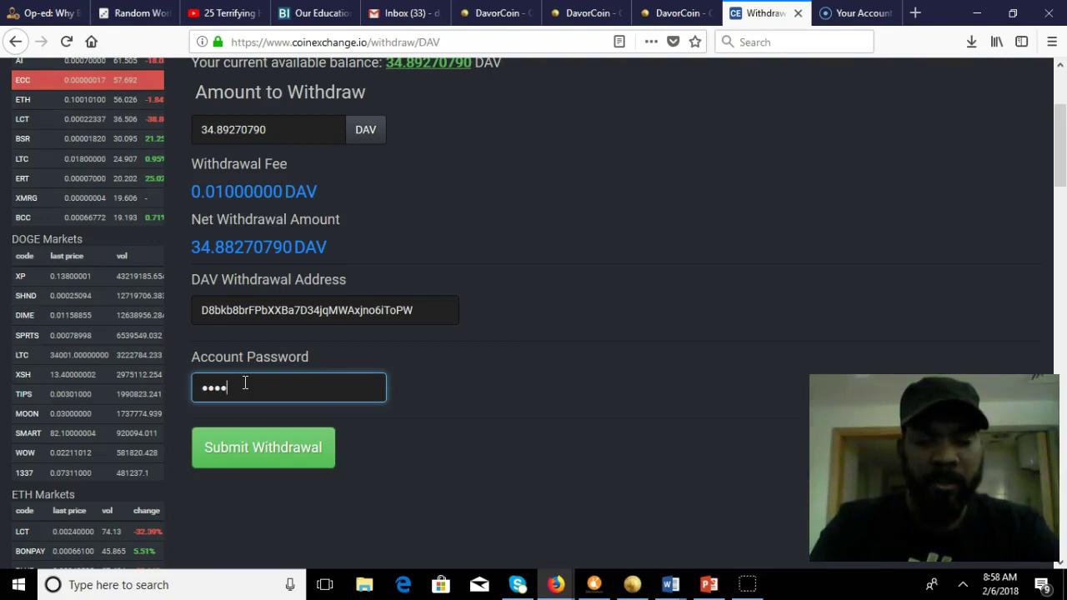
type("••••••")
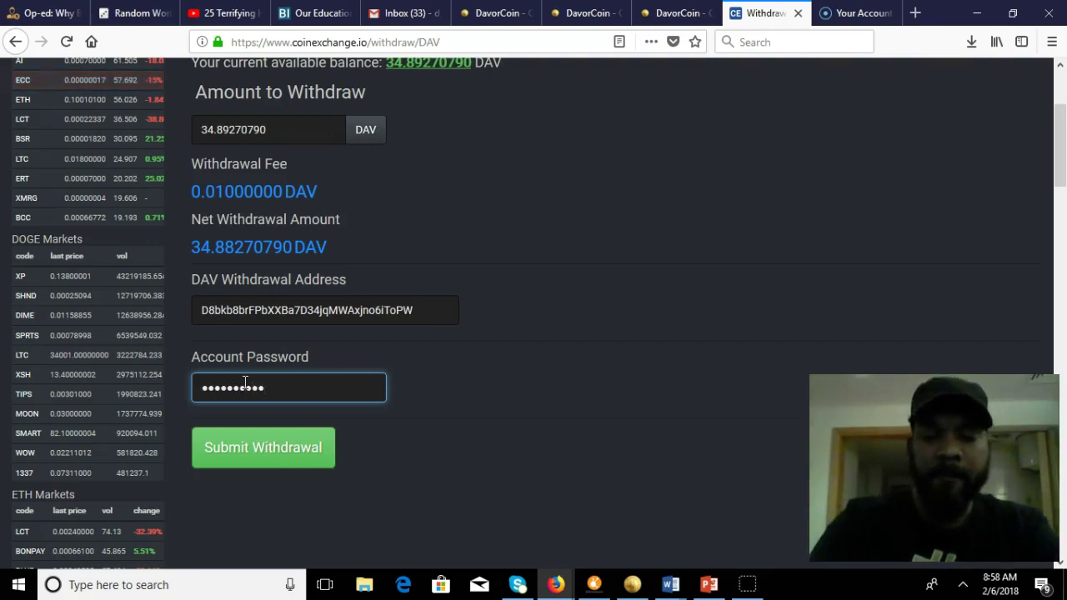
type("•")
left_click(290, 449)
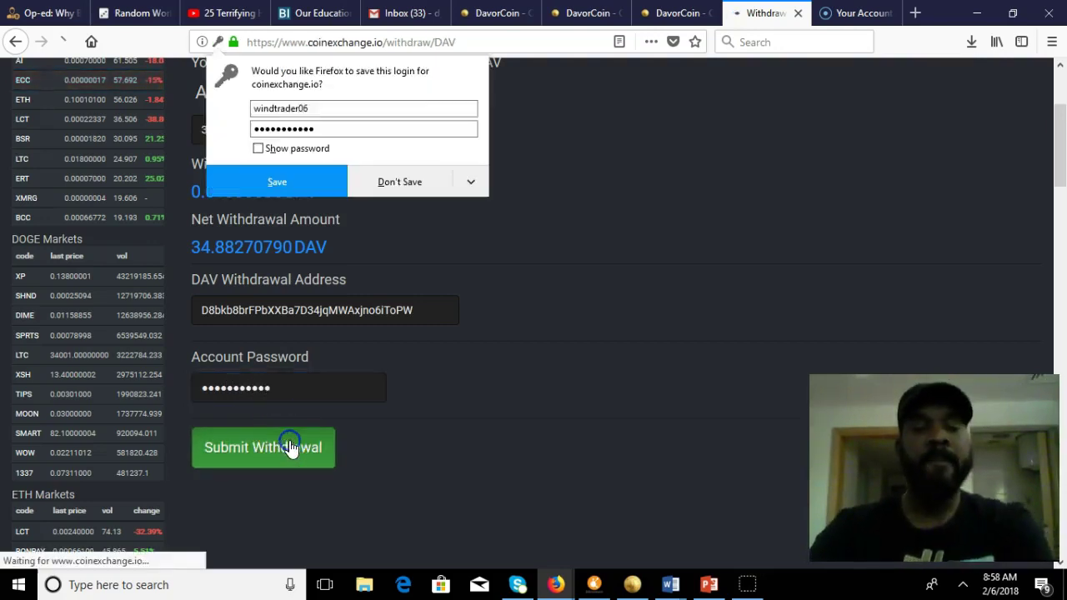
left_click(400, 195)
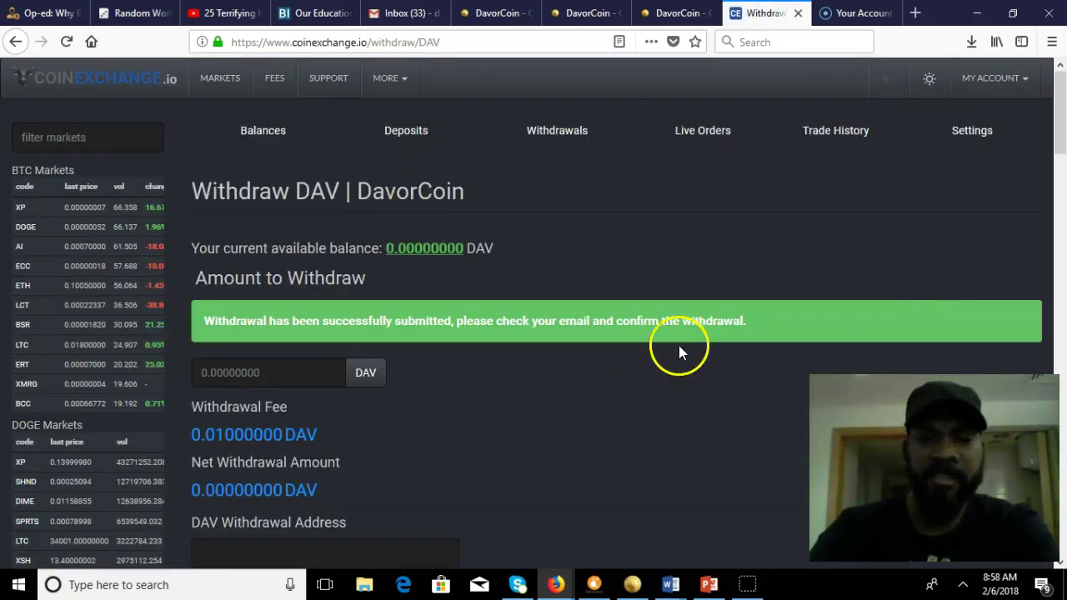
Load outlook.com in a new tab, open the Withdrawal Confirmation email, then launch Windows Mail
left_click(915, 13)
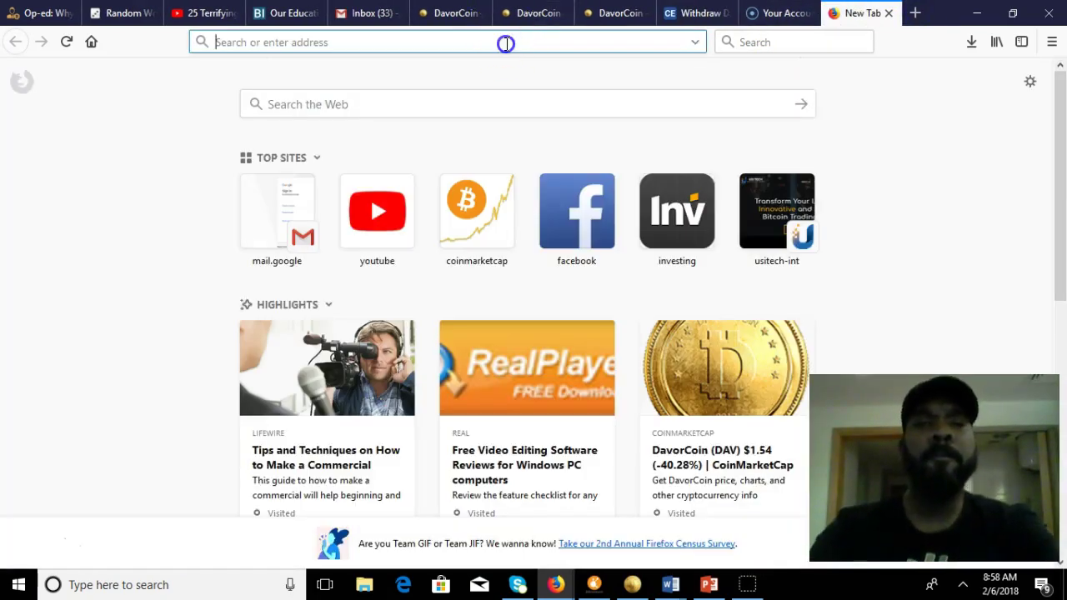
type("outlook.com/")
key("Return")
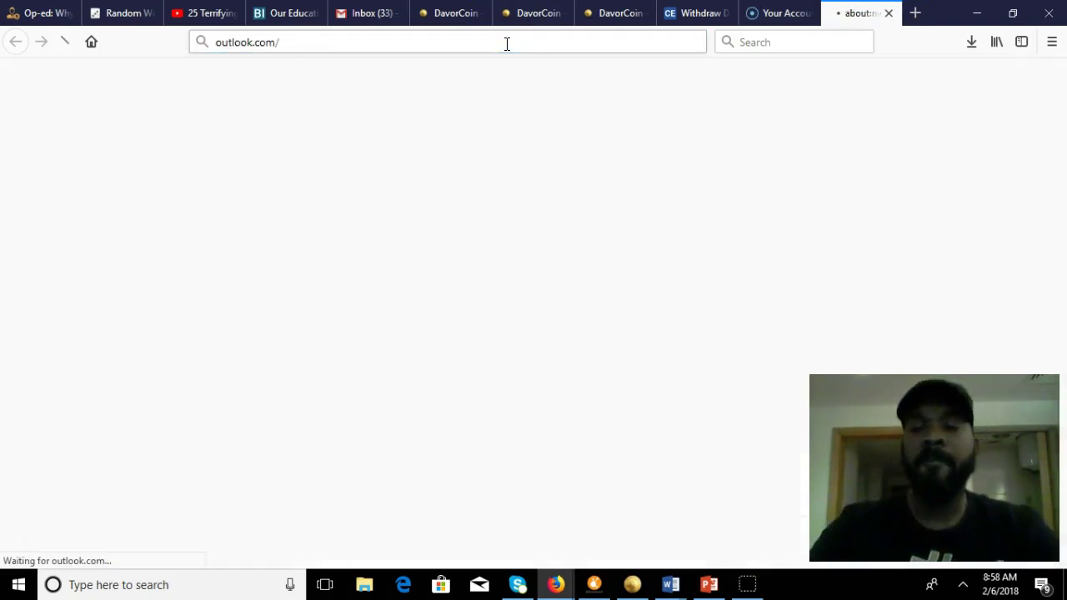
left_click(829, 233)
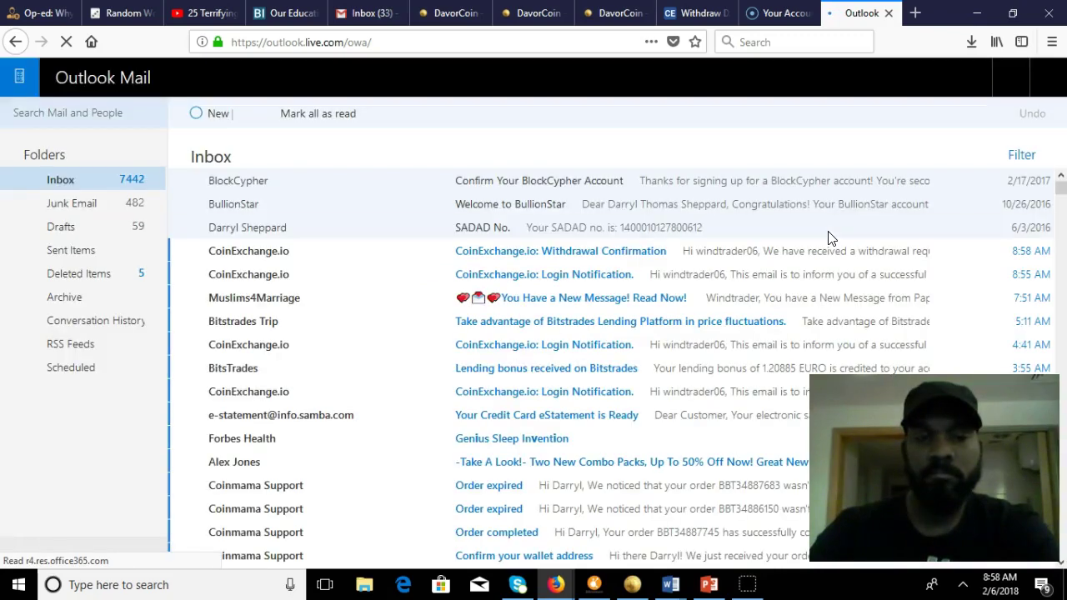
left_click(540, 250)
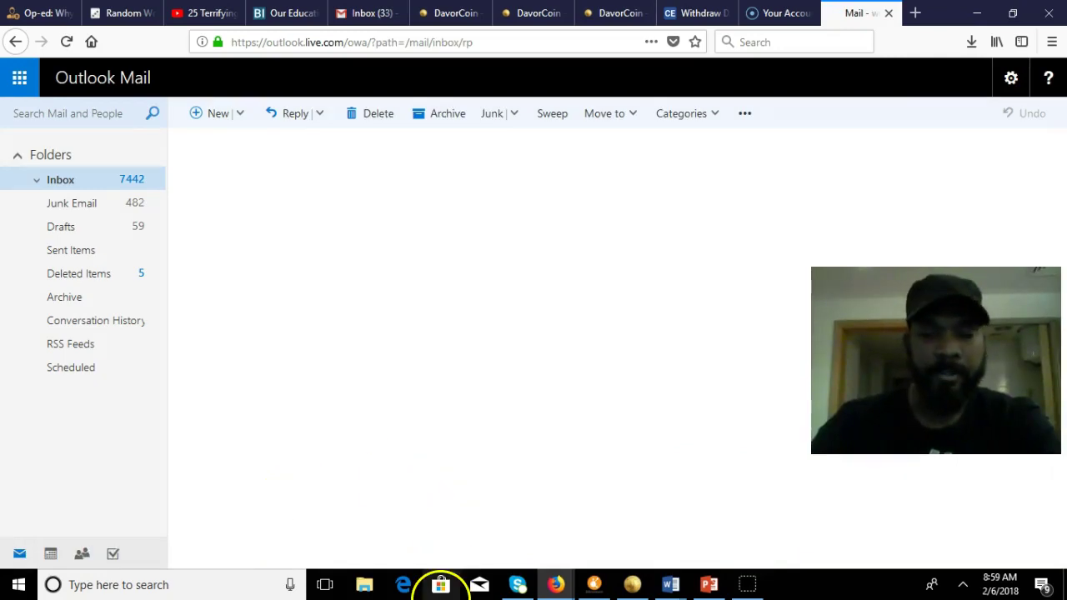
left_click(475, 587)
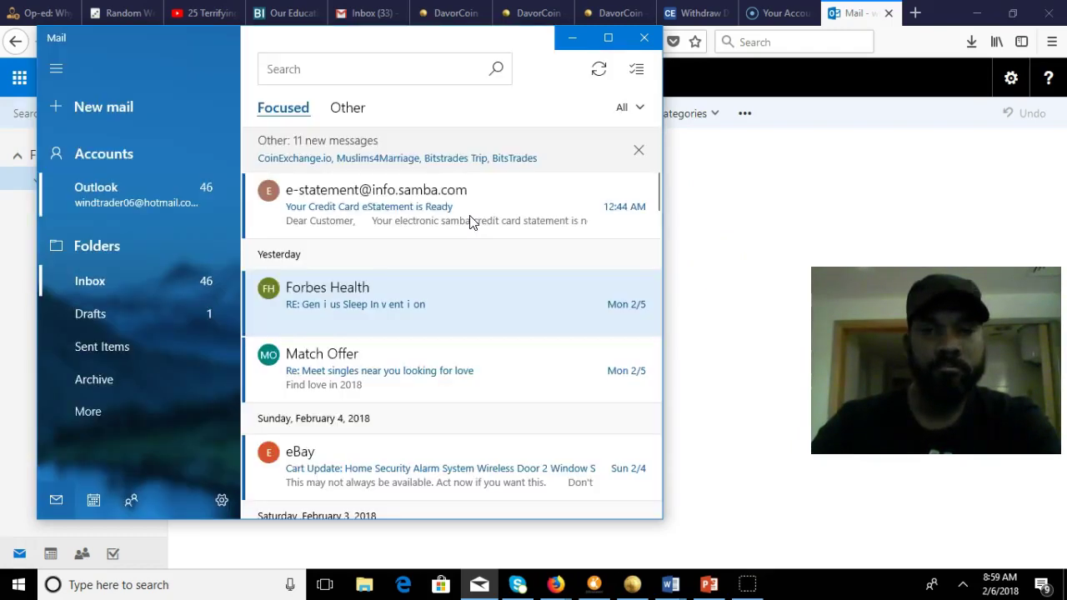
Open the CoinExchange Withdrawal Confirmation email under Other and follow its confirmation link
left_click(410, 139)
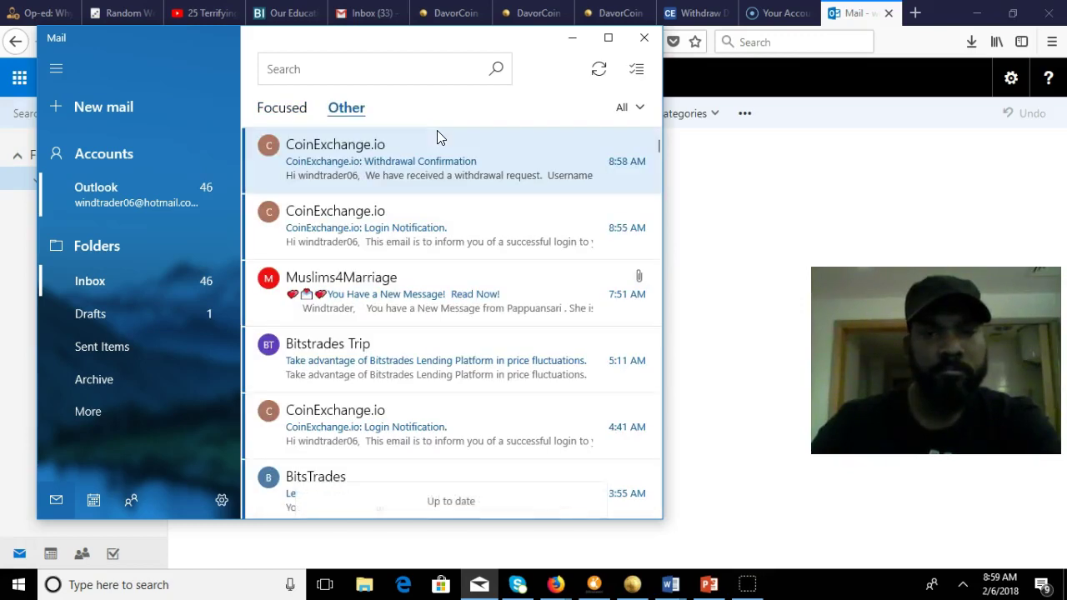
left_click(447, 160)
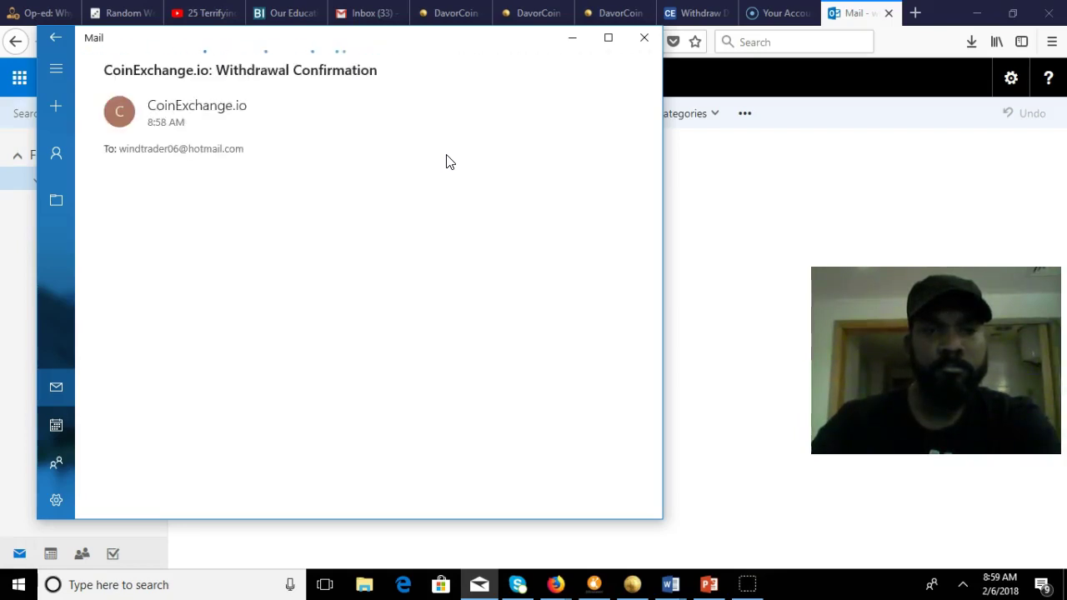
left_click(544, 240)
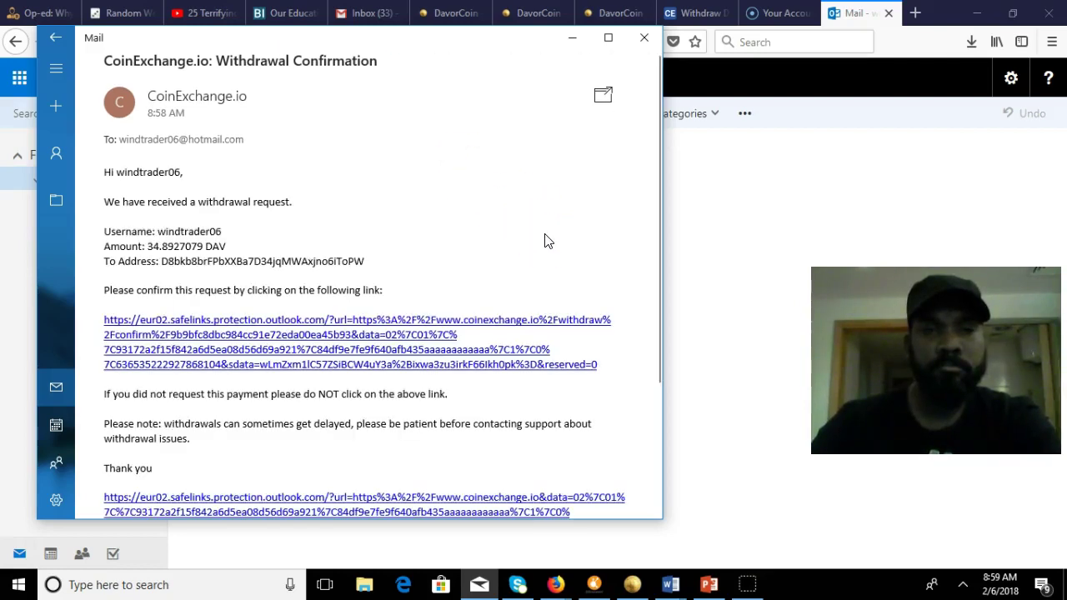
left_click(330, 344)
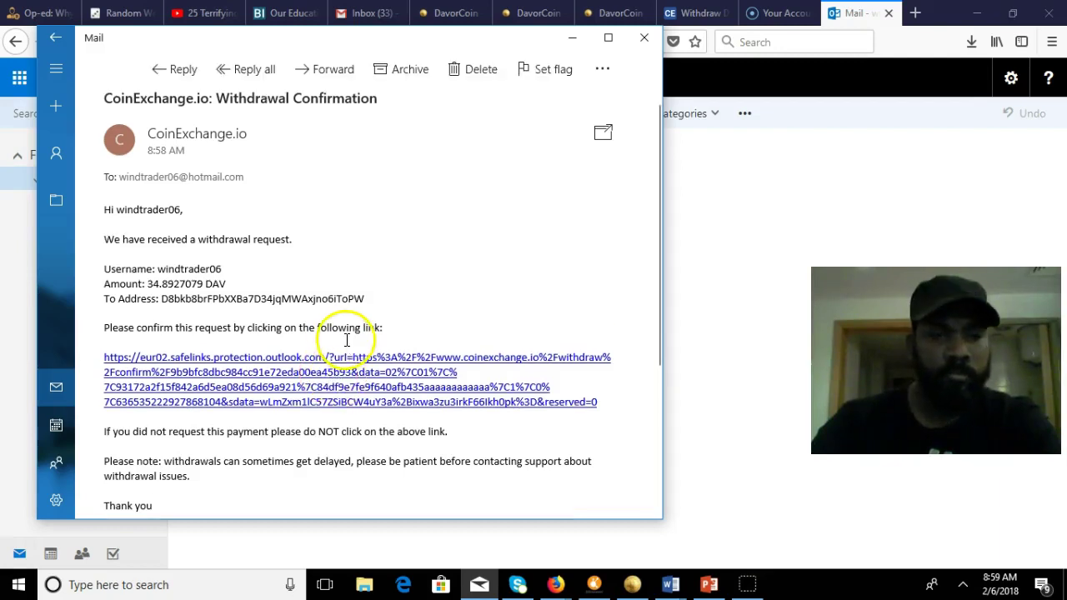
left_click(319, 392)
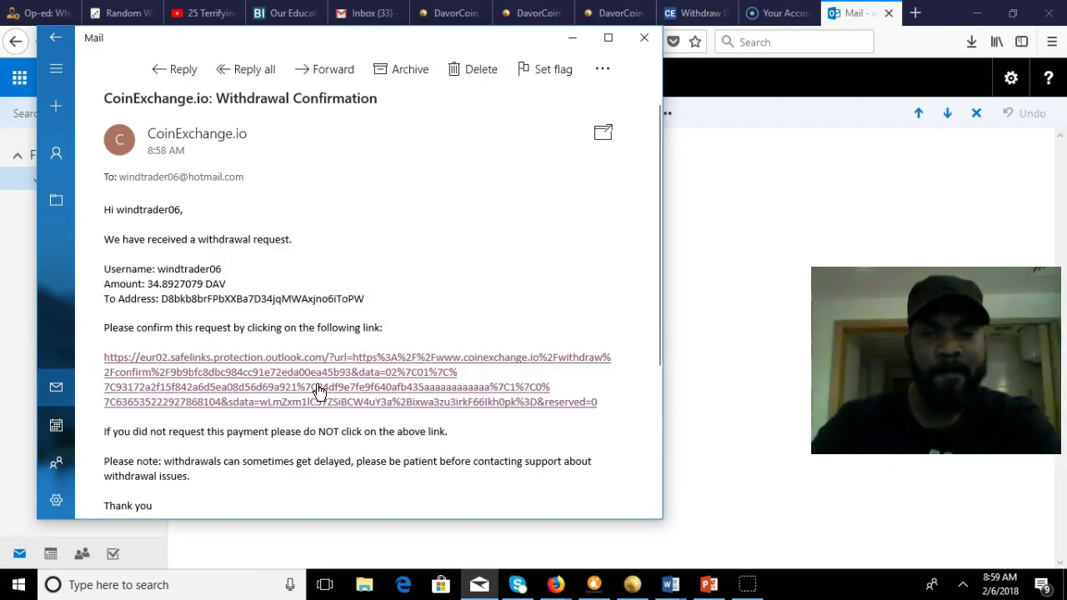
left_click(721, 265)
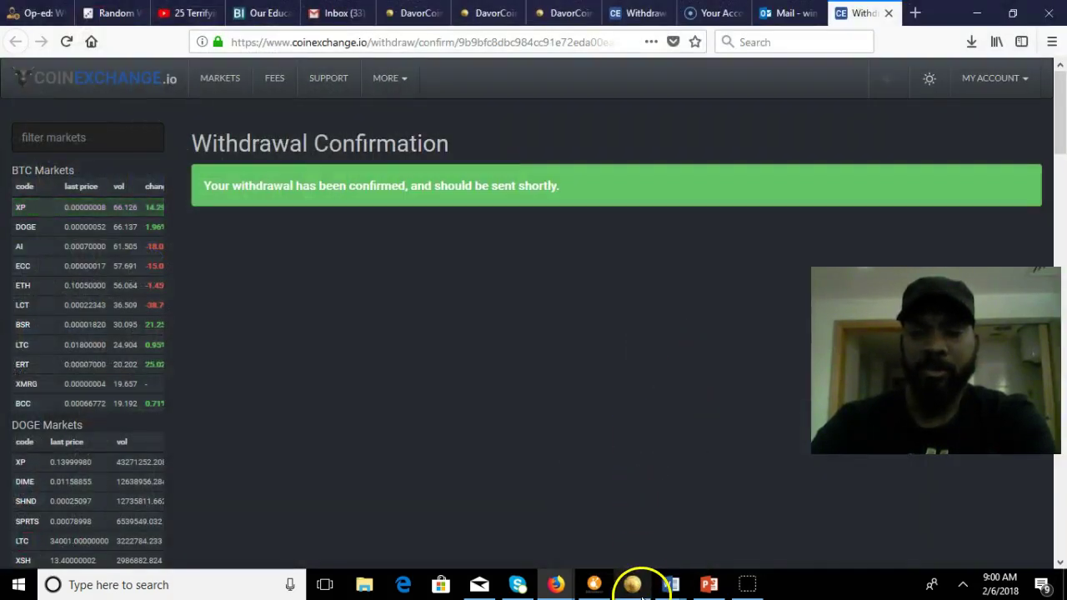
mouse_move(631, 584)
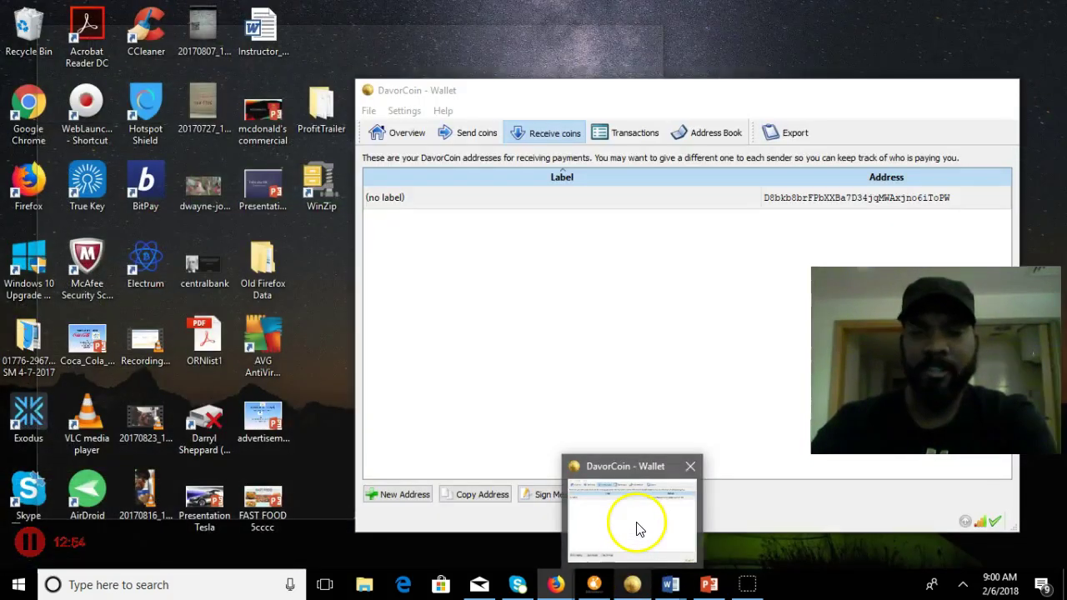
Show the DavorCoin wallet Overview with 34.8827079 DAV and move the window up-left
left_click(637, 529)
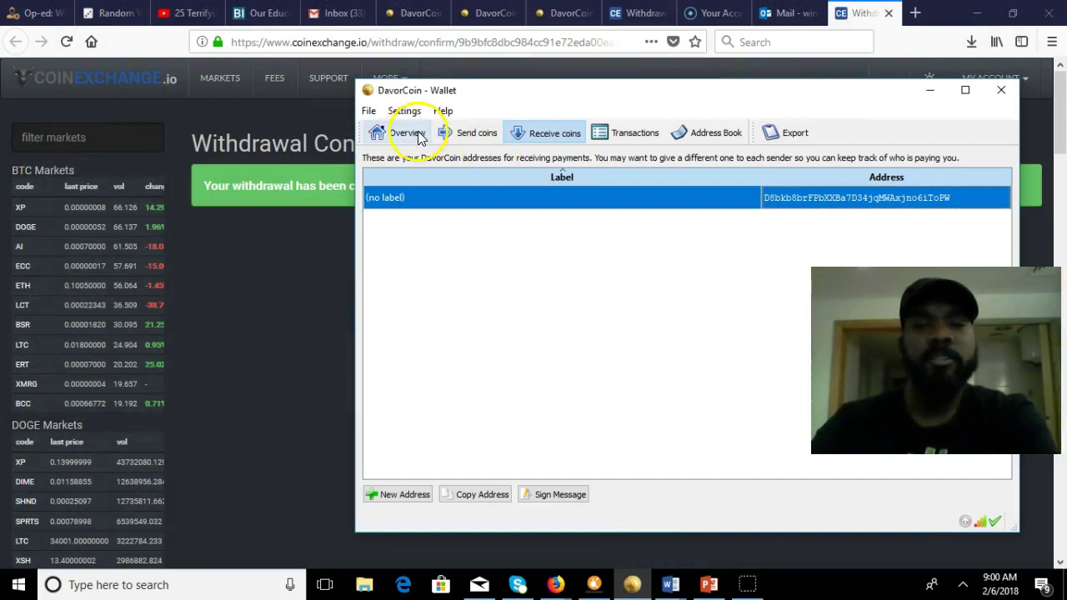
left_click(419, 139)
left_click_drag(766, 88, 472, 74)
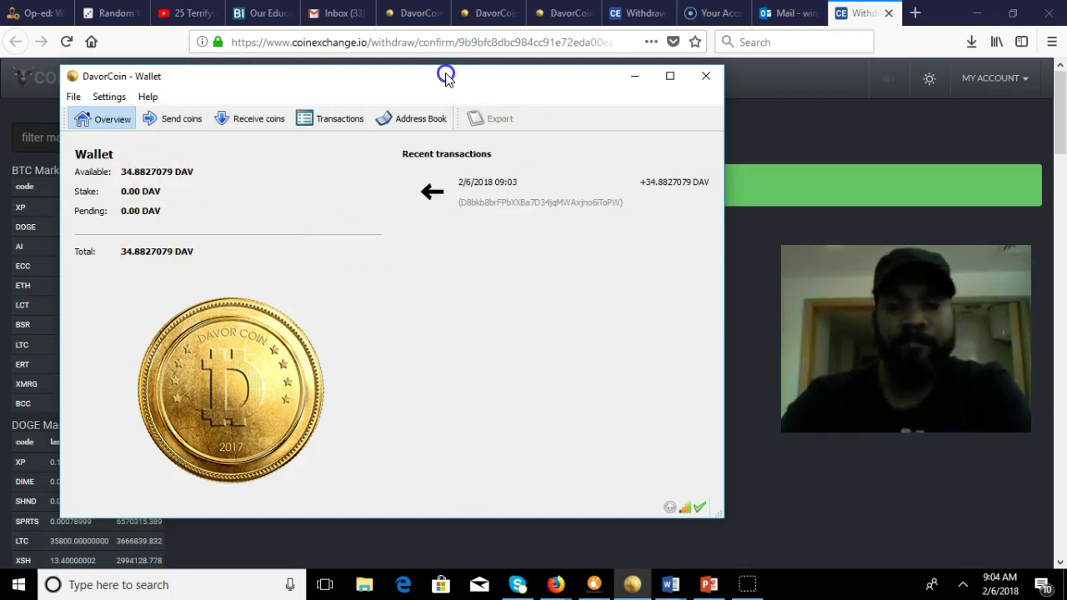
Review the 34.8827079 DAV deposit in recent transactions, then minimize the DavorCoin wallet
left_click_drag(444, 75, 500, 115)
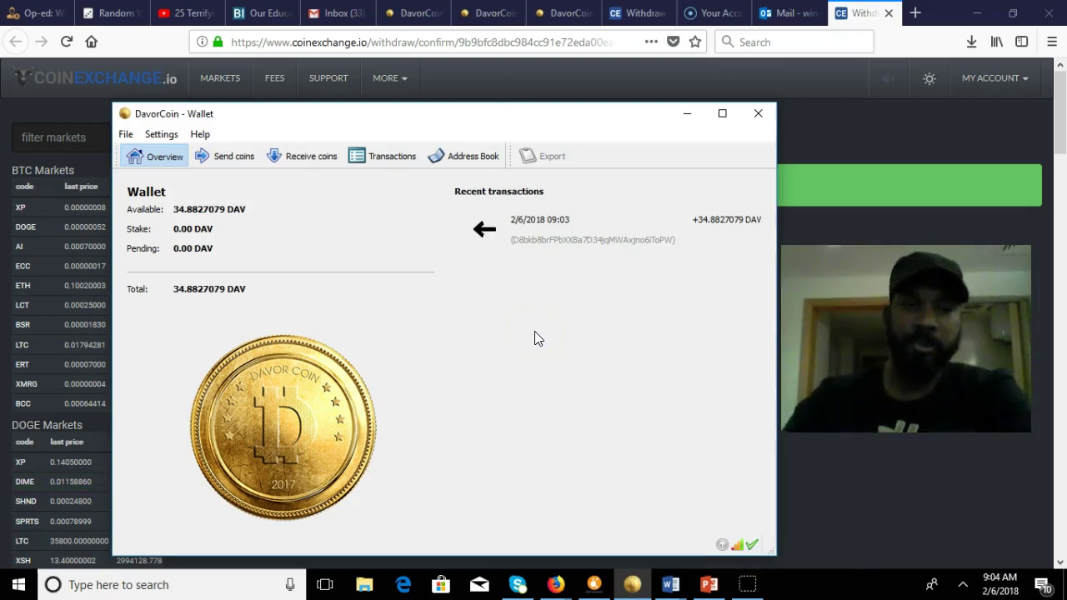
left_click(333, 290)
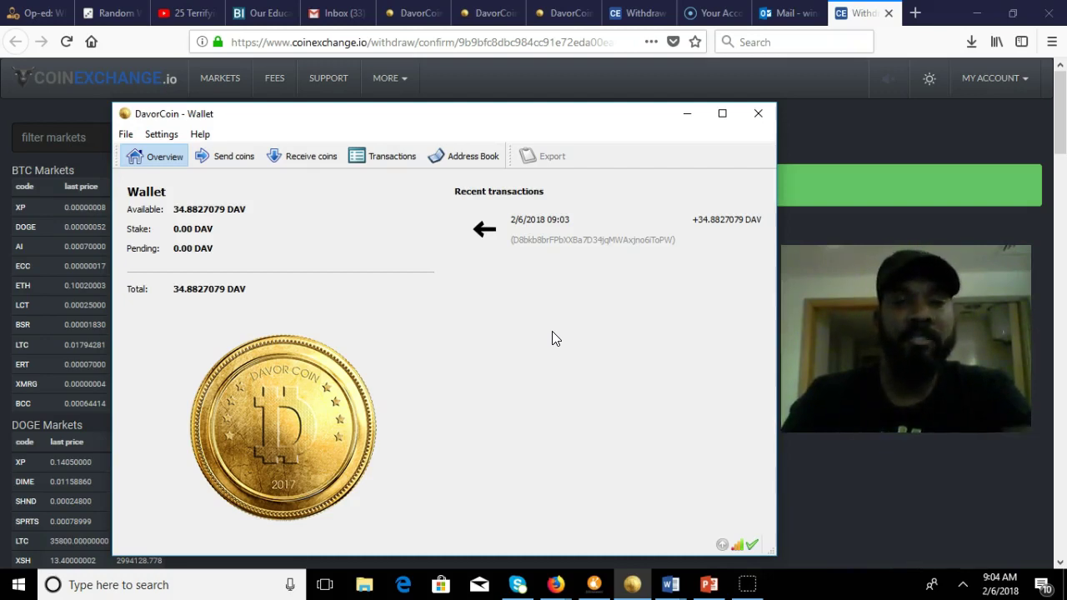
left_click(605, 220)
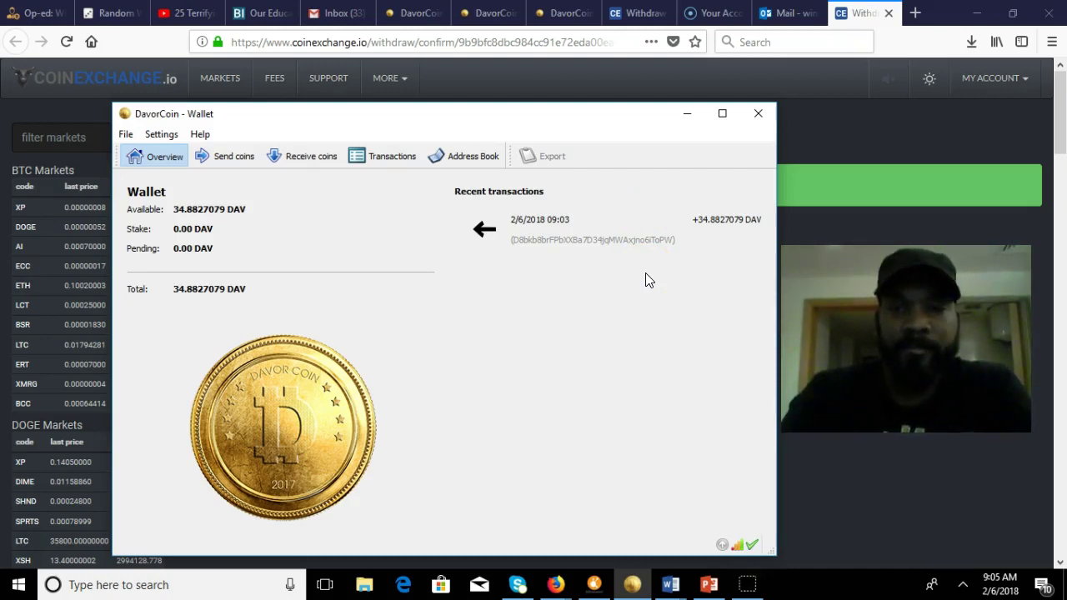
left_click(684, 118)
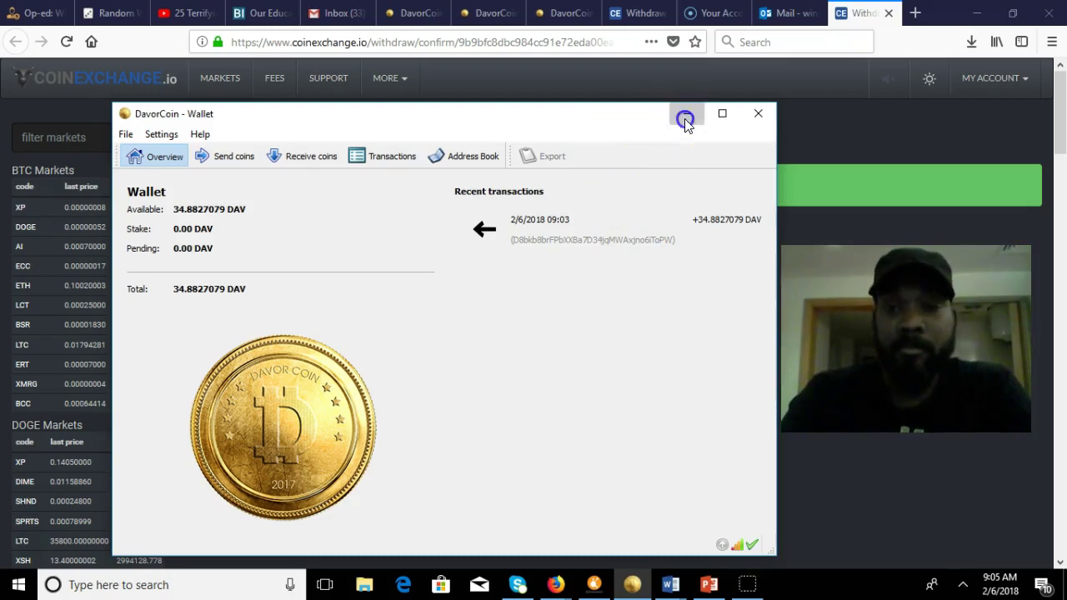